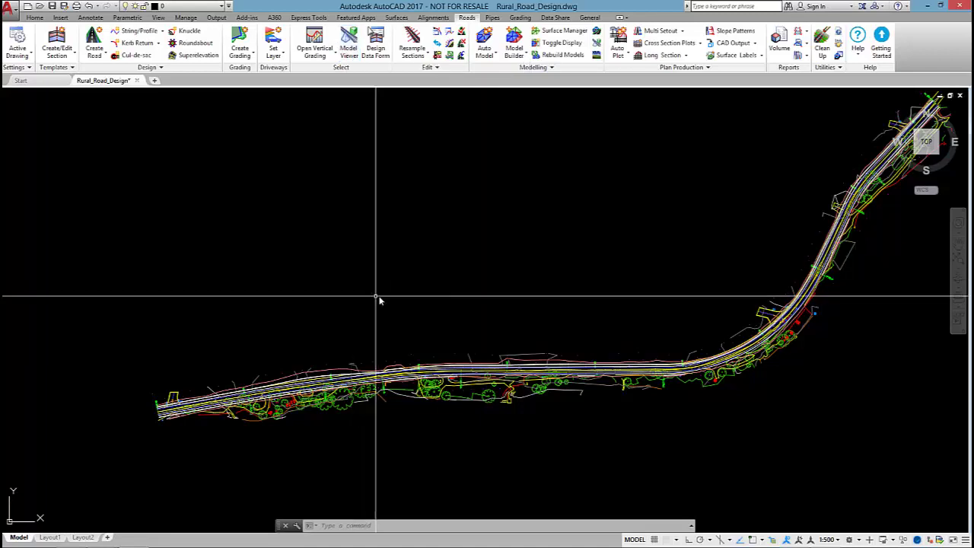
Run Auto Model to build the rural road's 3D surface, then zoom in to review the surface lines.
scroll(449, 305, up, 5)
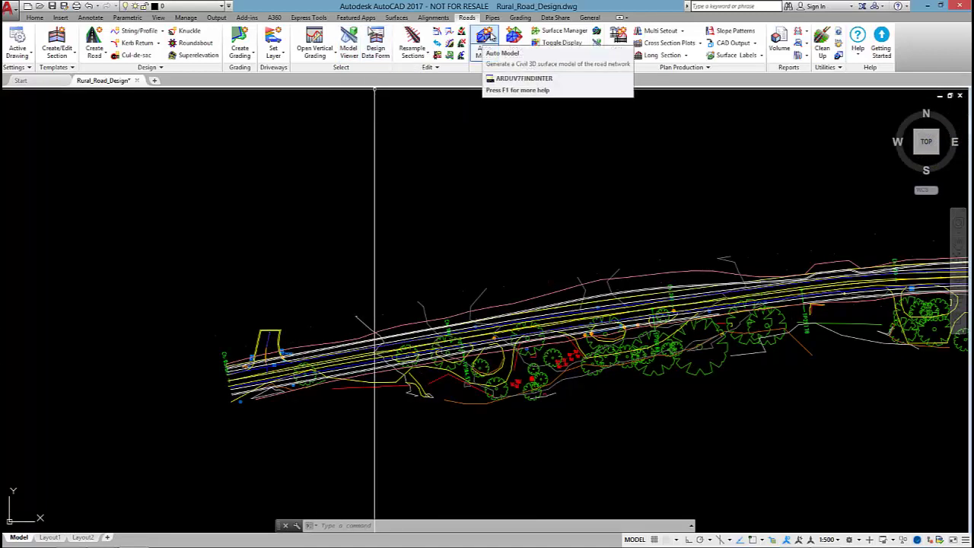
click(490, 37)
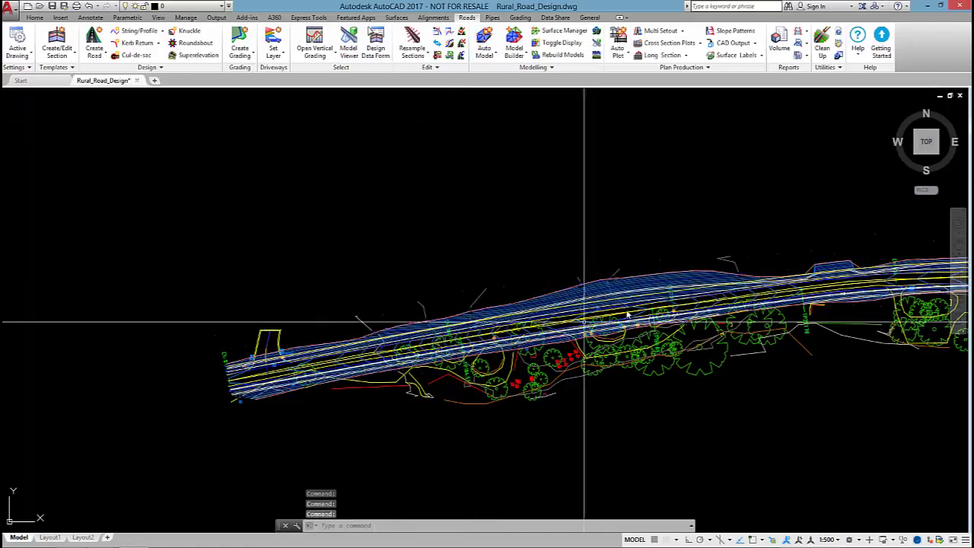
shift+middle_drag(628, 305, 748, 284)
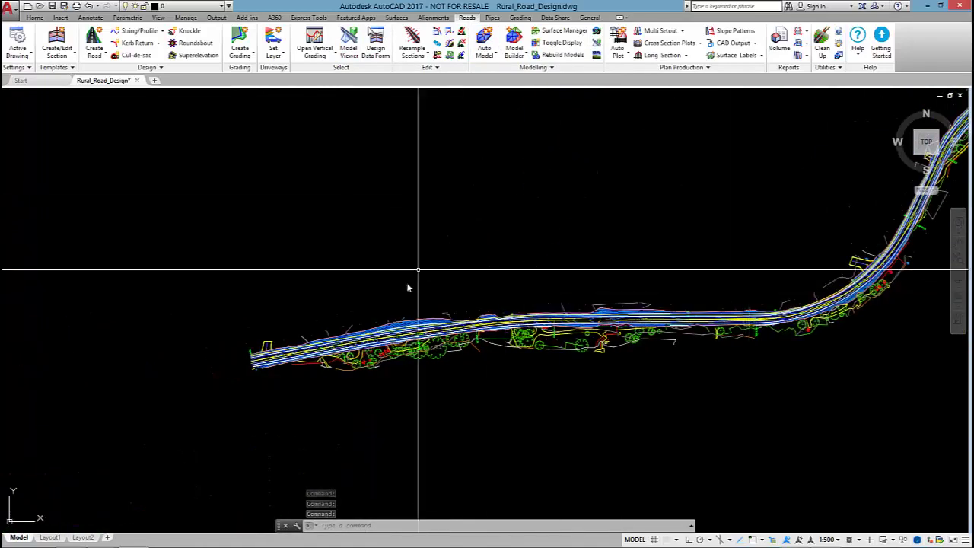
scroll(391, 305, up, 2)
Open the Model Viewer with TotalModel as primary design and base surface NS kept as Grass.
click(350, 51)
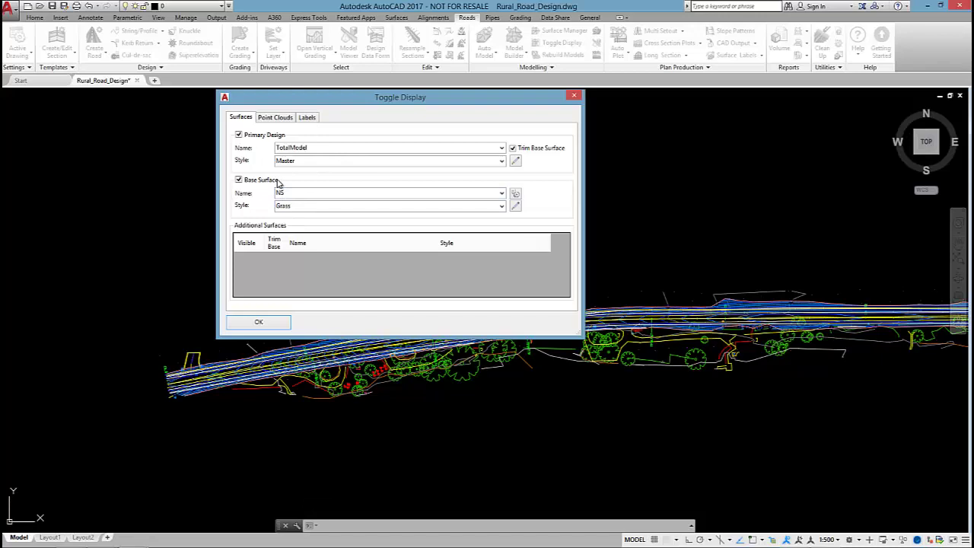
click(502, 206)
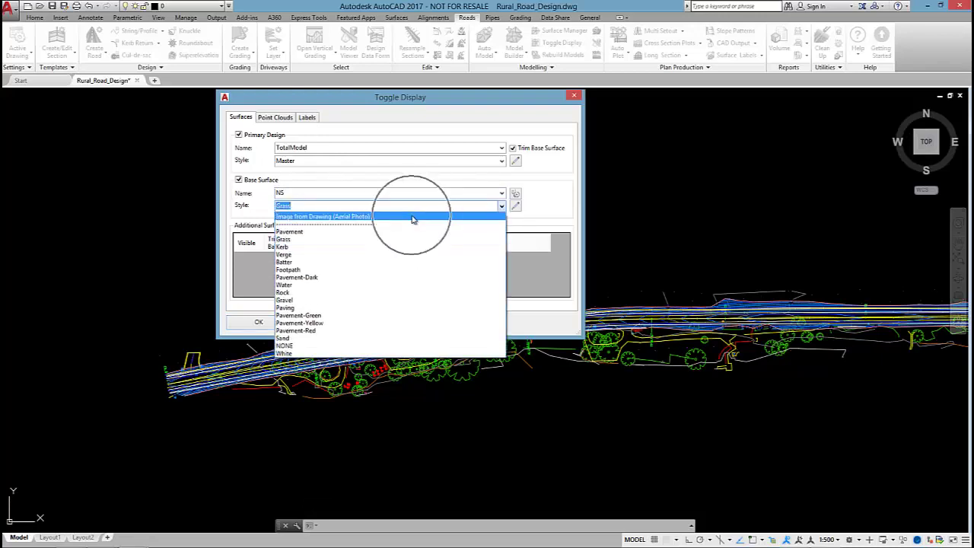
click(557, 208)
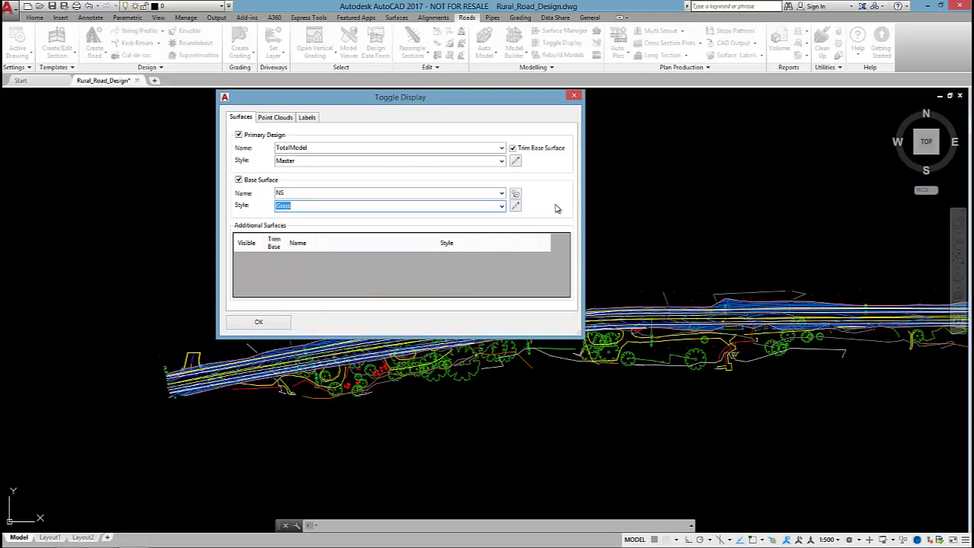
click(267, 326)
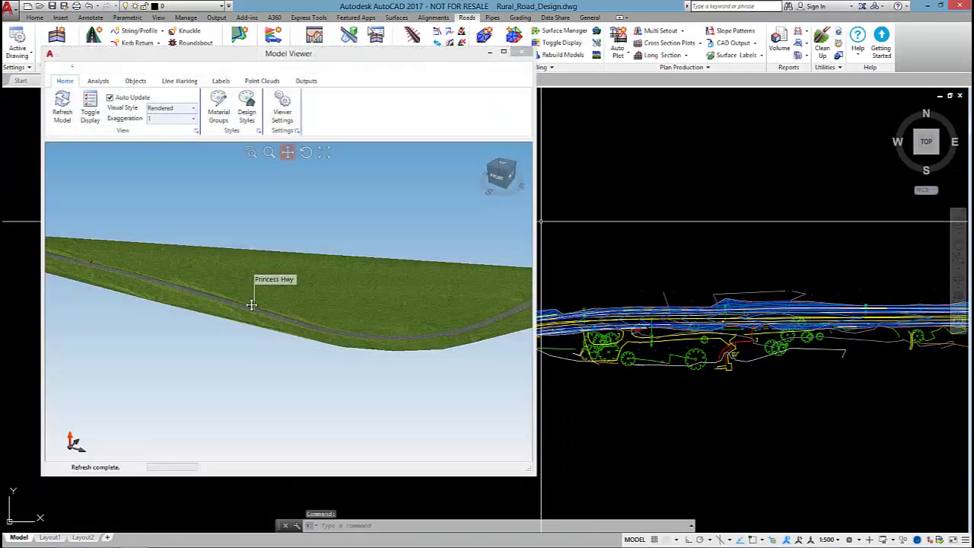
drag(251, 304, 422, 327)
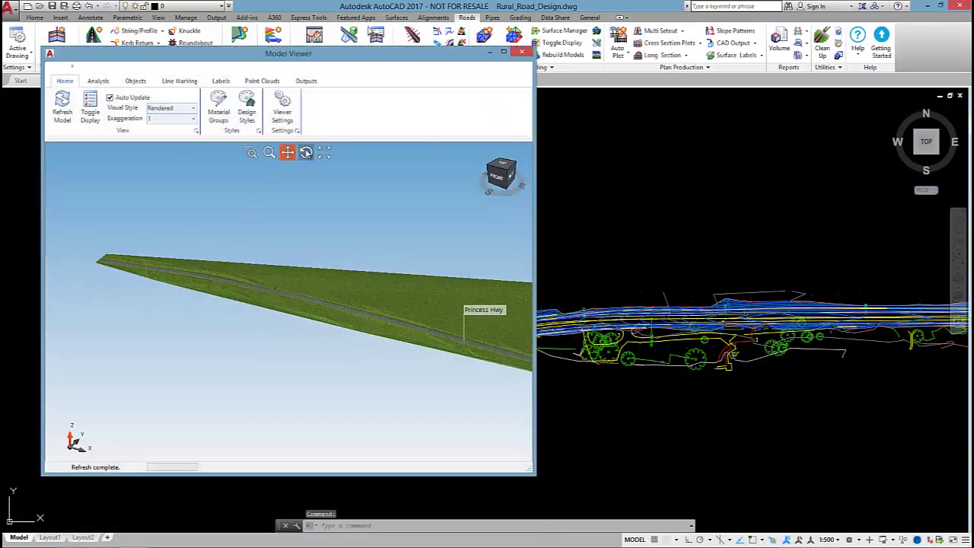
click(306, 152)
drag(223, 254, 251, 286)
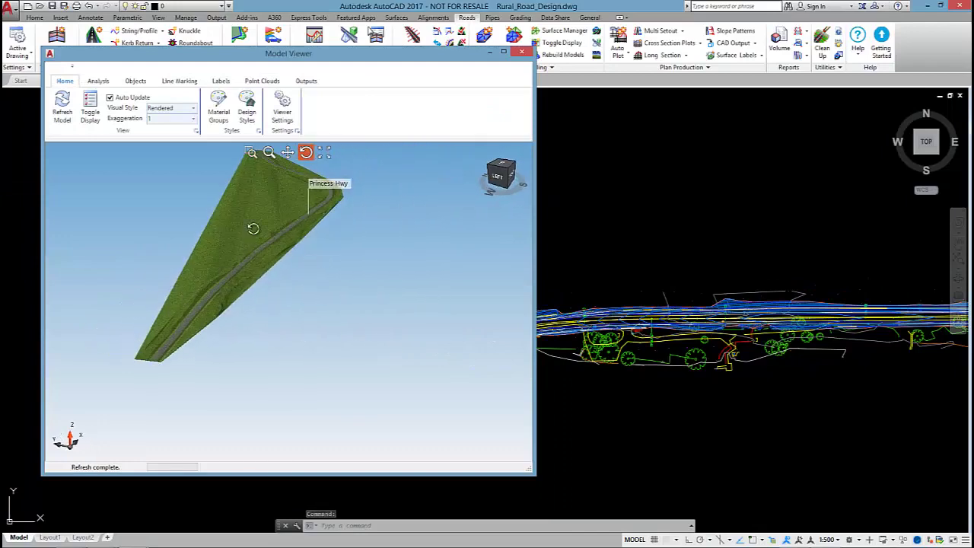
drag(257, 224, 325, 251)
scroll(325, 251, down, 10)
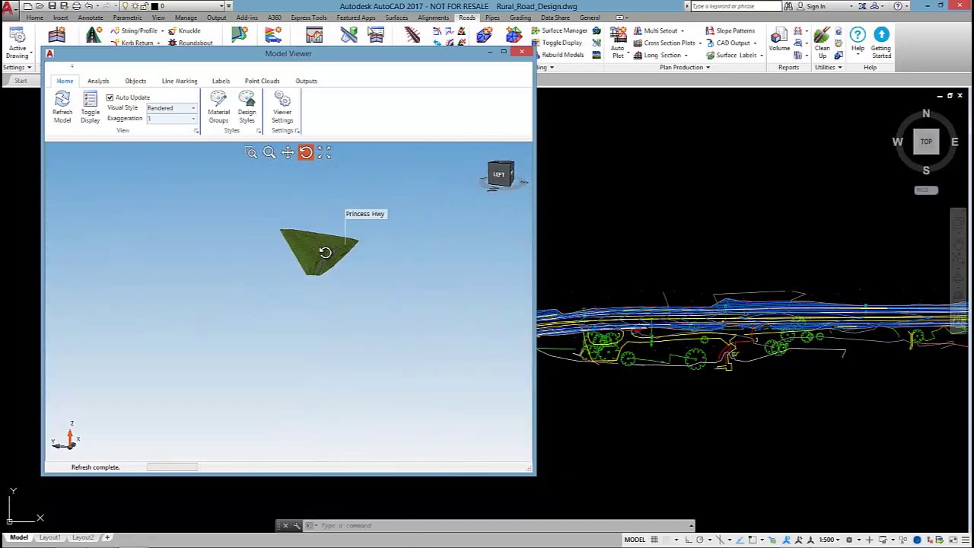
scroll(309, 300, up, 10)
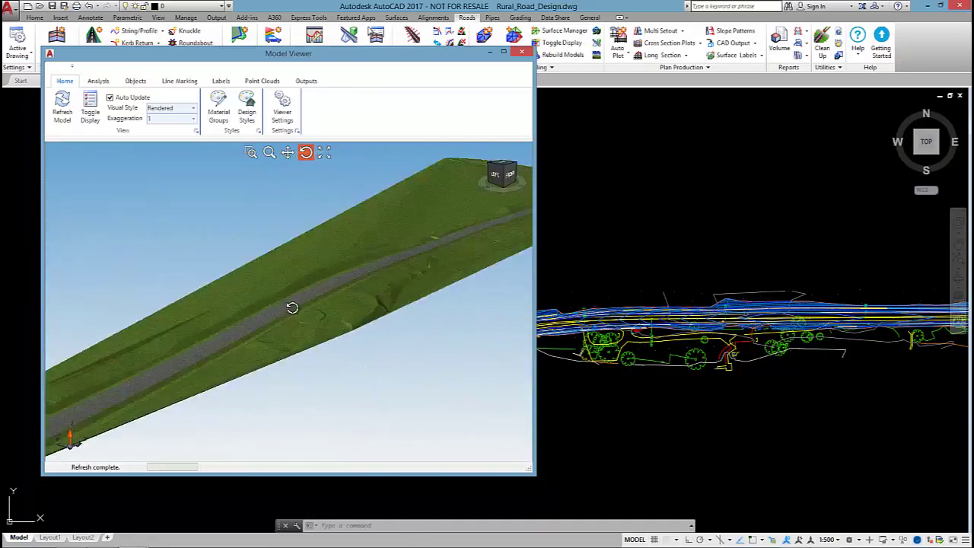
click(502, 170)
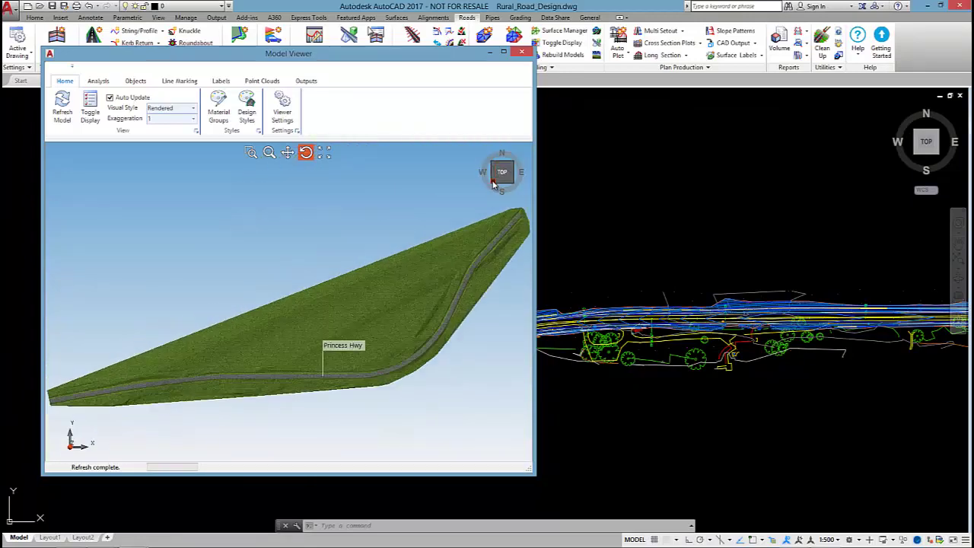
click(493, 185)
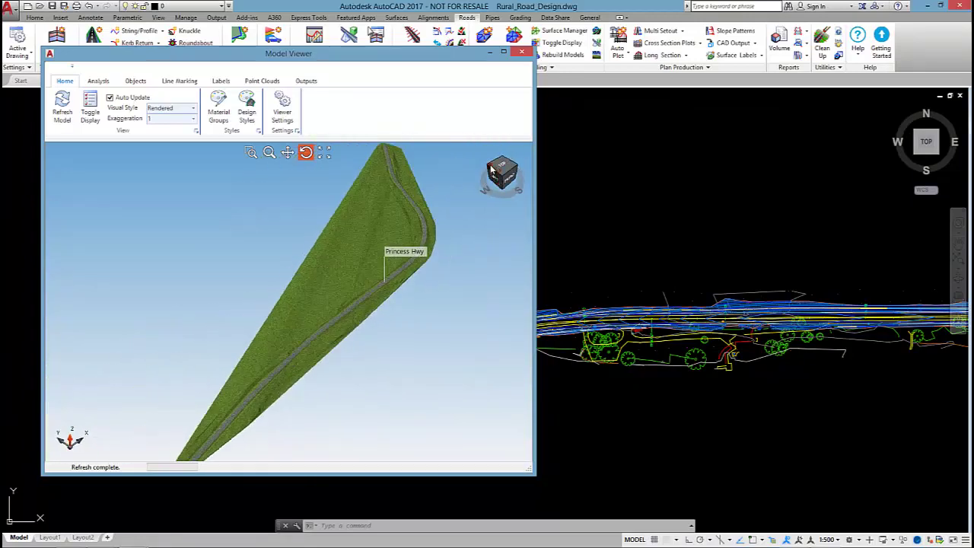
click(491, 169)
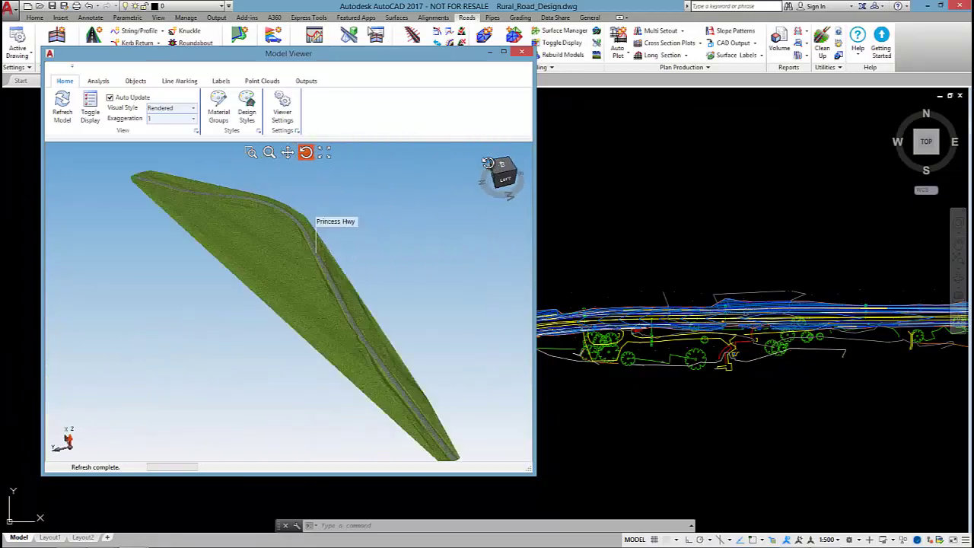
click(508, 171)
drag(500, 184, 274, 254)
click(287, 152)
drag(295, 300, 251, 347)
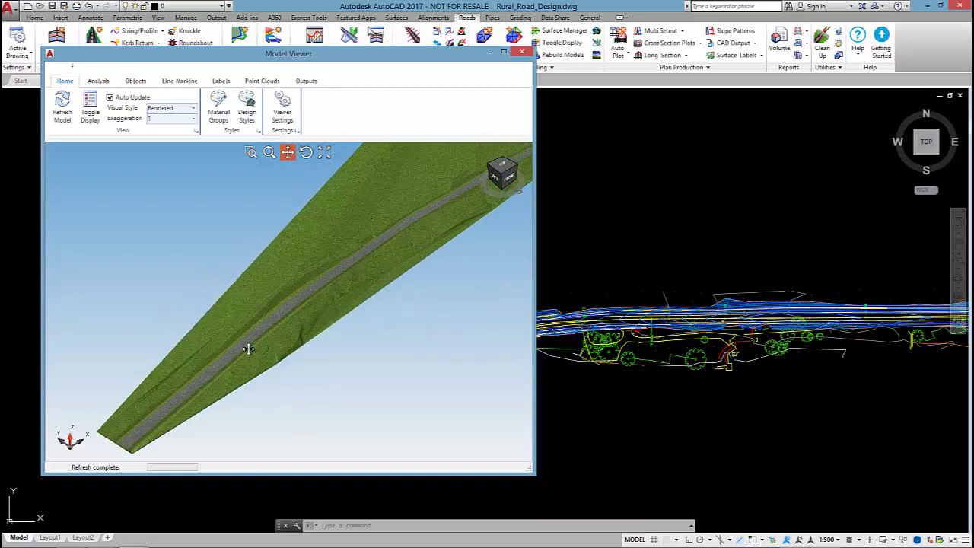
scroll(332, 289, down, 3)
drag(332, 289, 282, 330)
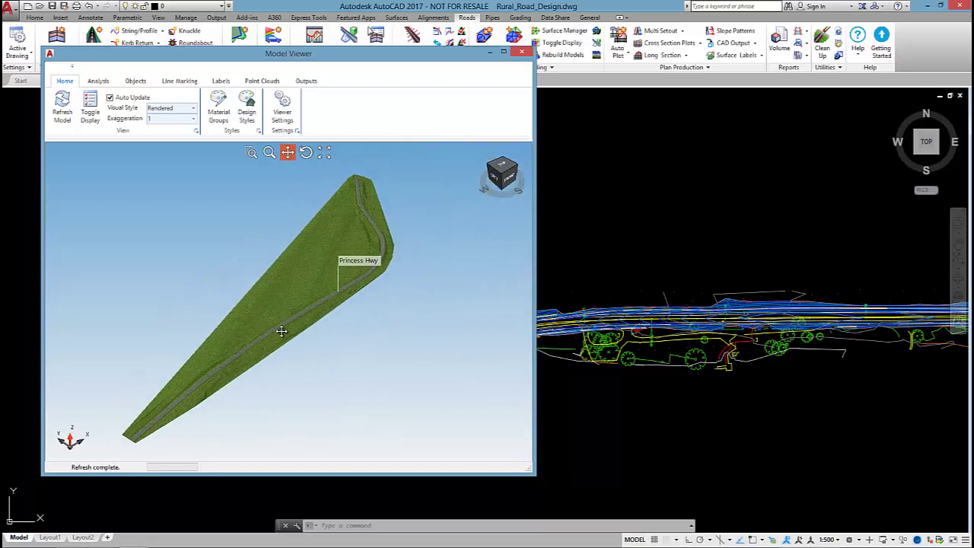
click(502, 163)
drag(319, 322, 322, 304)
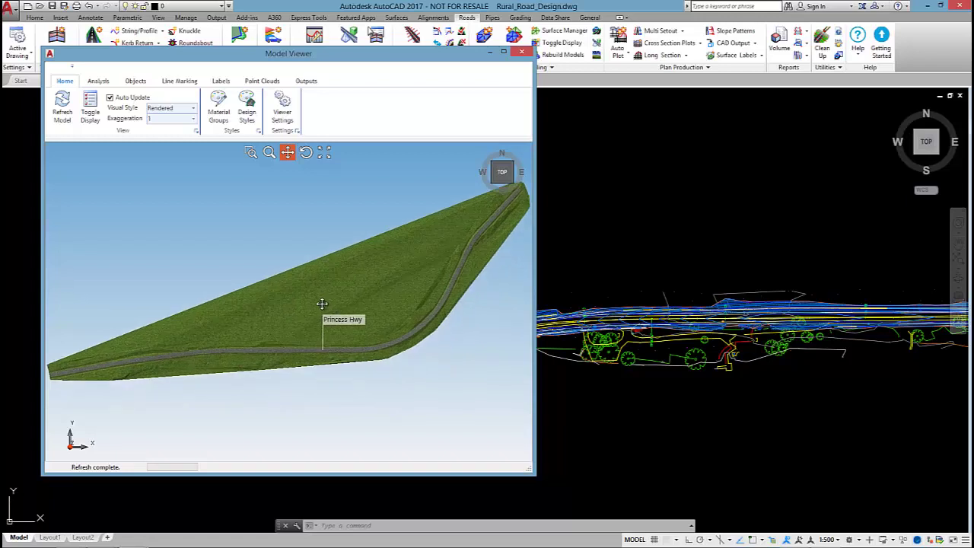
Open the Princess Hwy Sight Distance Table setup from the Model Viewer's Analysis tools.
click(97, 81)
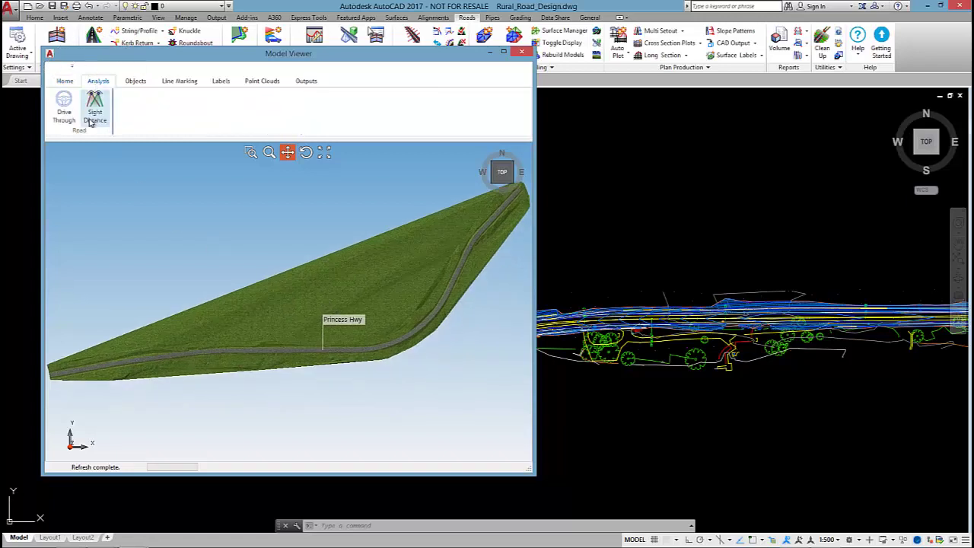
click(90, 120)
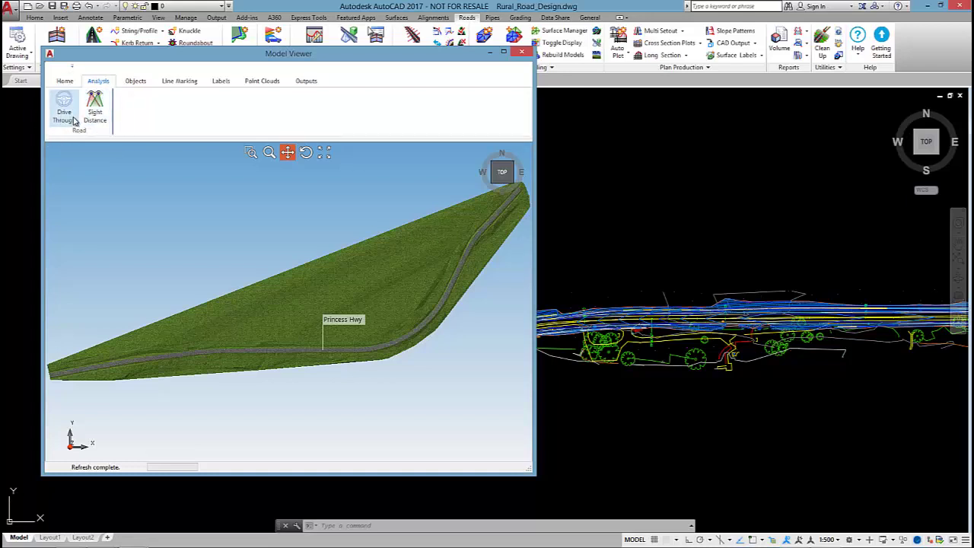
click(96, 114)
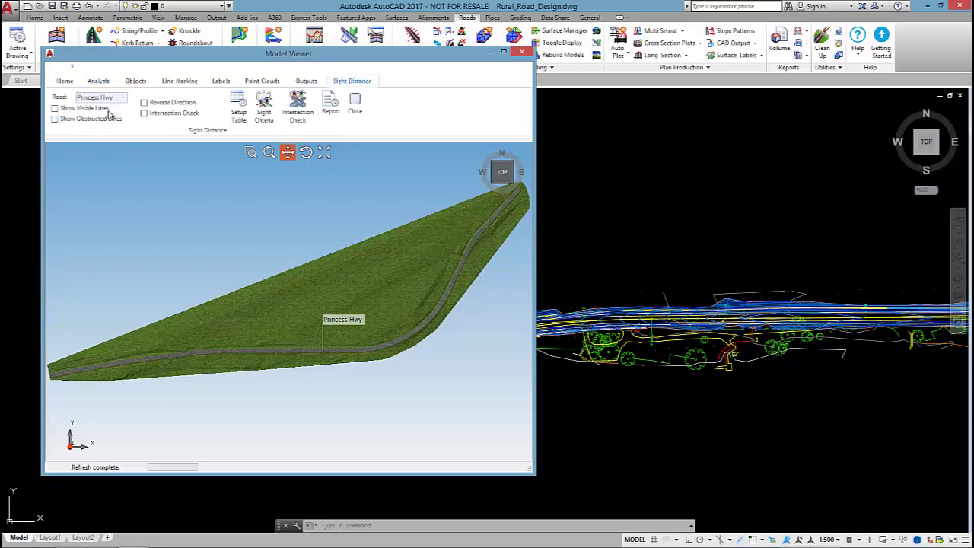
click(238, 126)
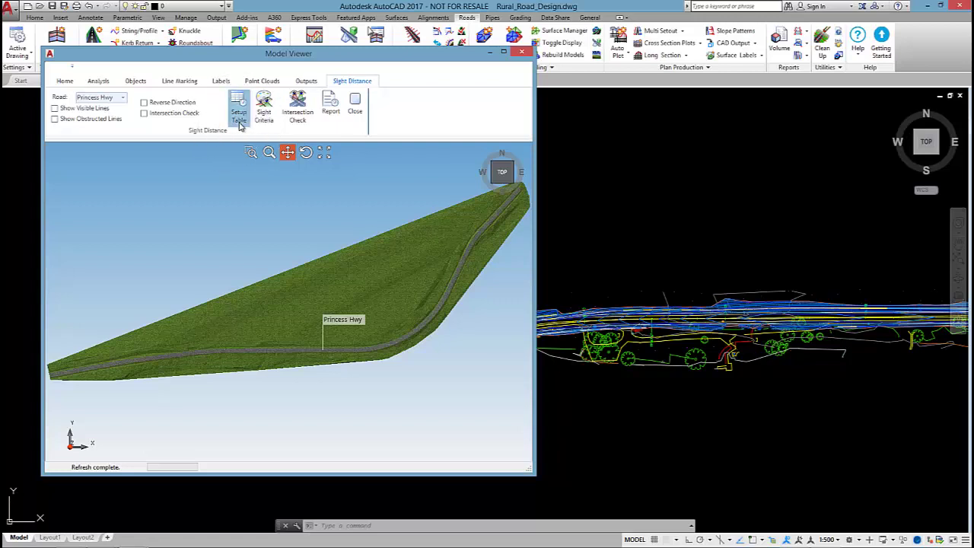
drag(356, 63, 454, 83)
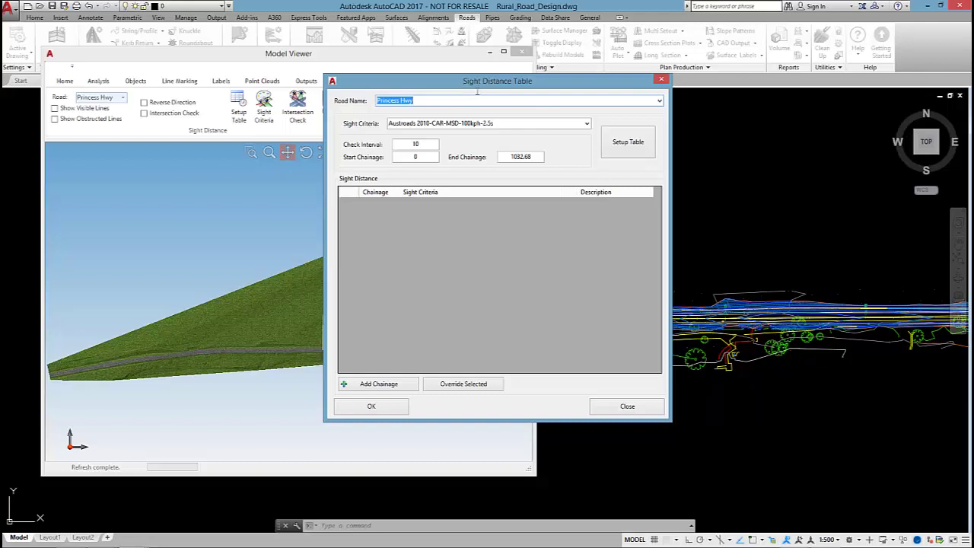
click(587, 124)
drag(587, 190, 607, 142)
click(607, 141)
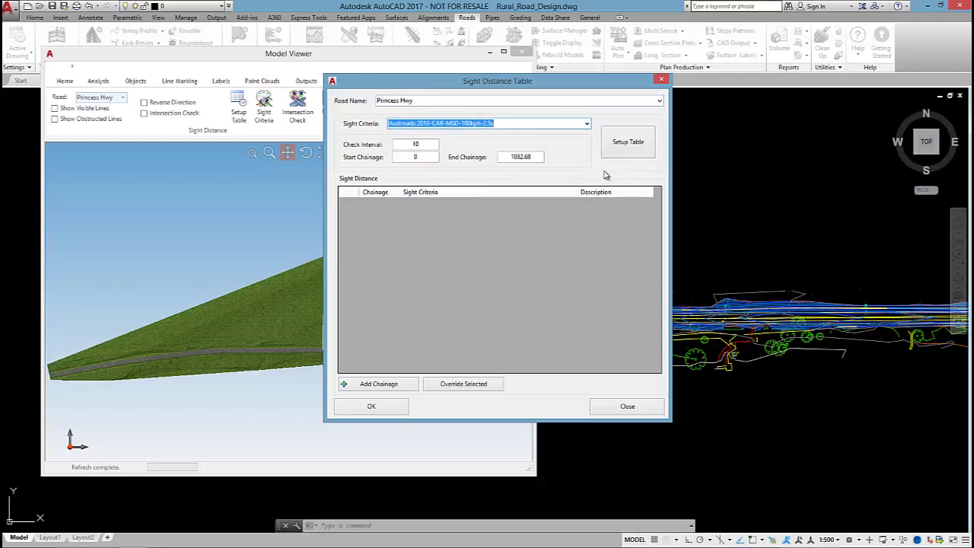
click(586, 124)
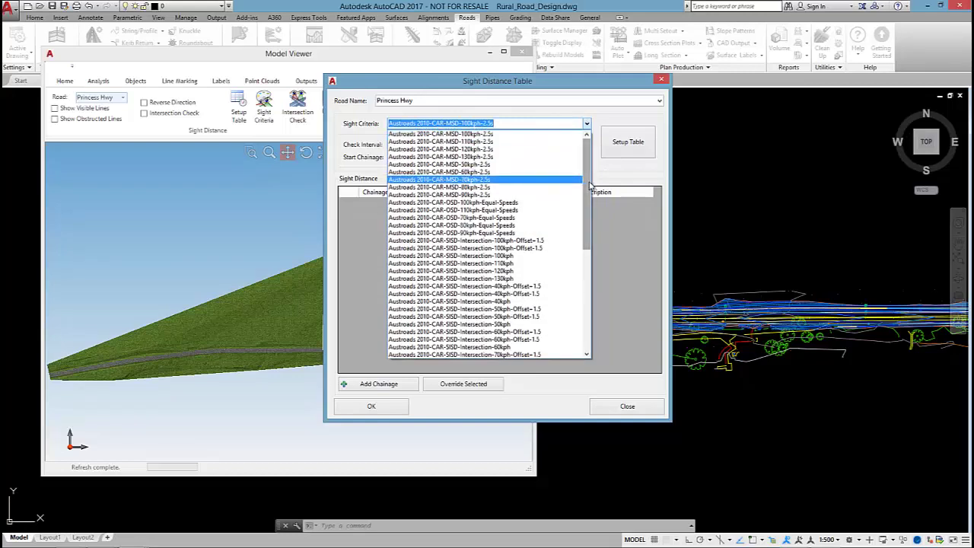
drag(586, 190, 584, 289)
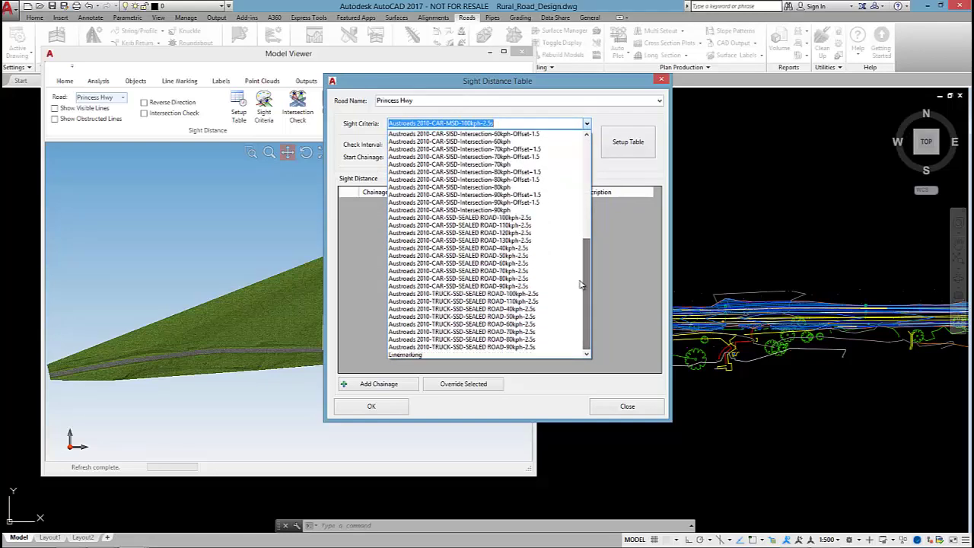
click(451, 281)
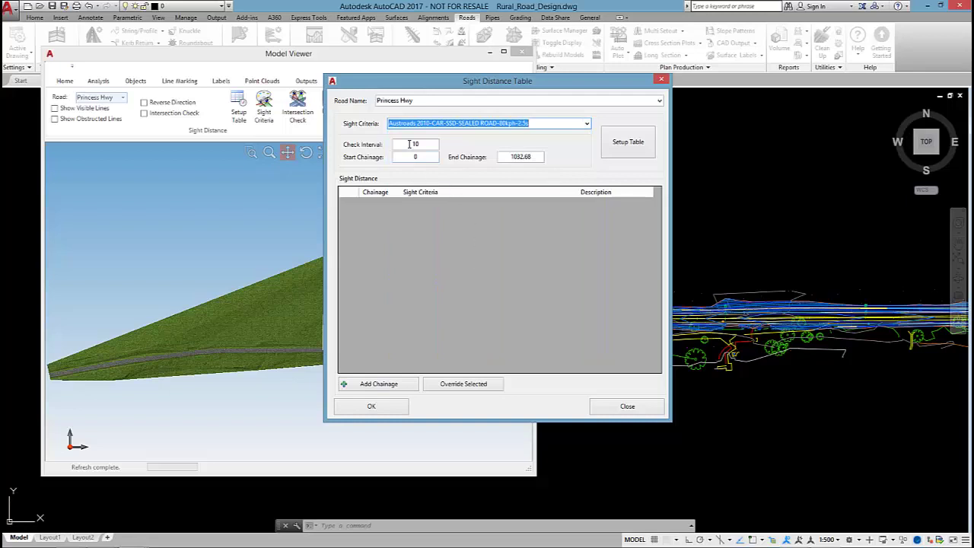
click(631, 145)
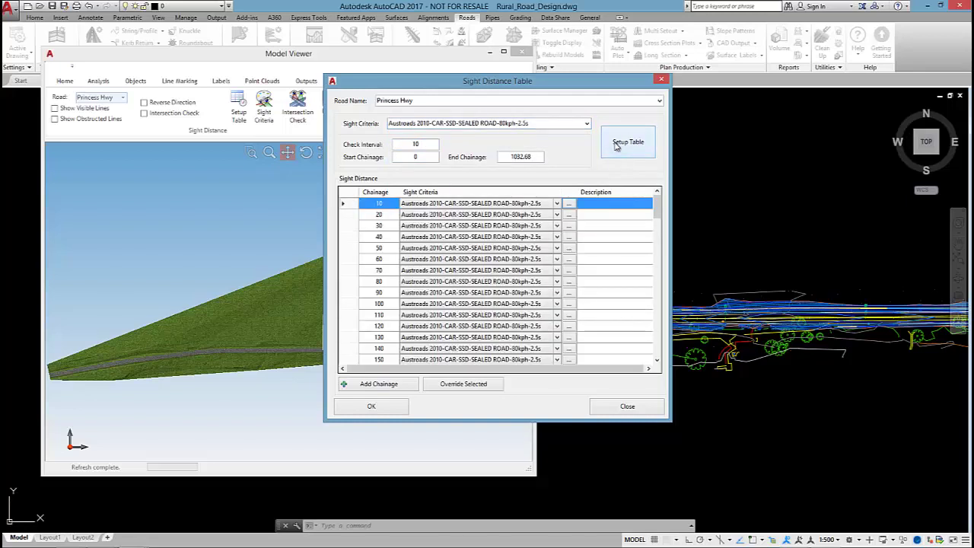
drag(657, 209, 645, 341)
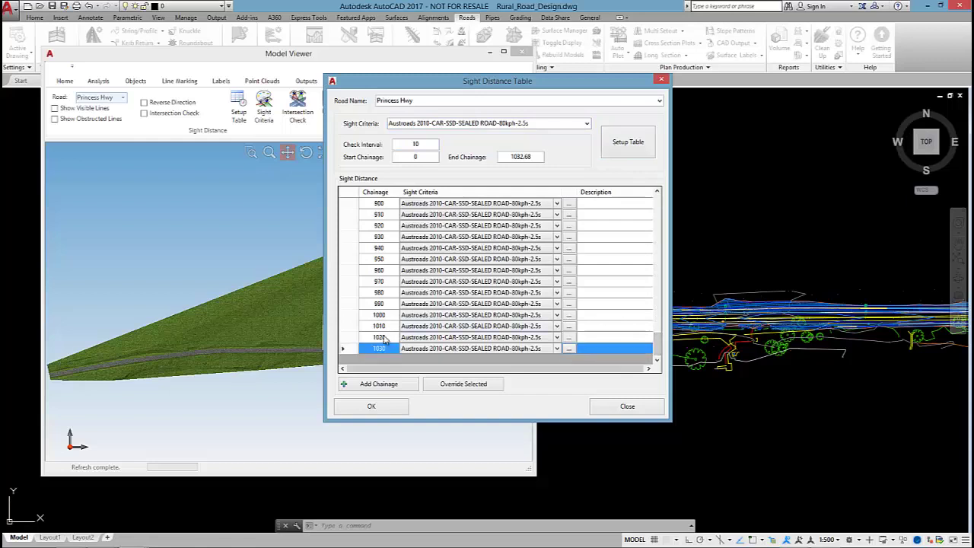
scroll(383, 270, up, 3)
scroll(383, 269, up, 6)
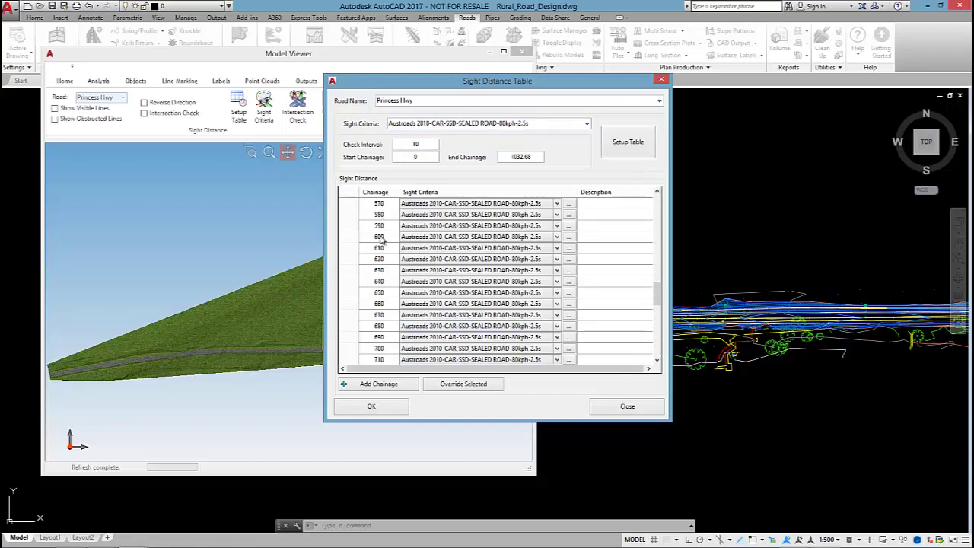
shift+click(380, 226)
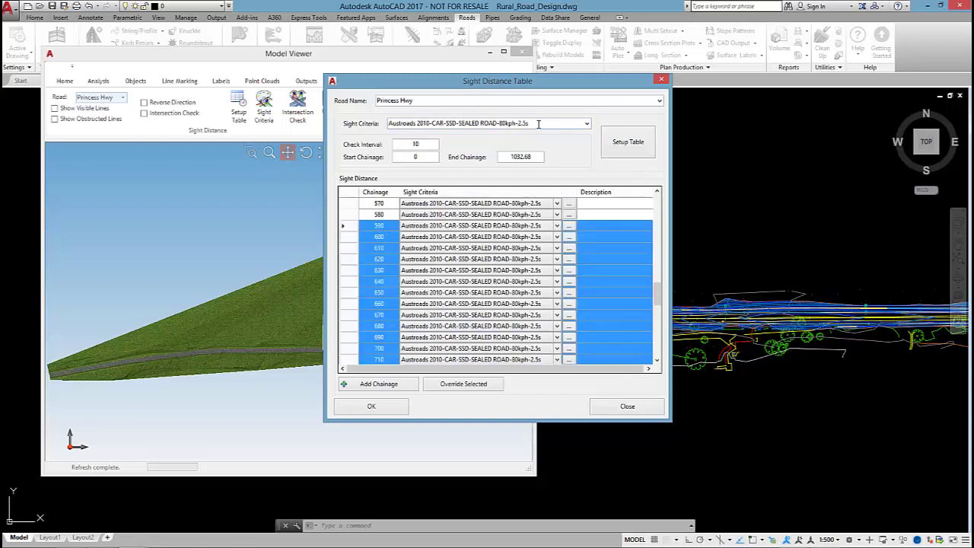
click(467, 383)
click(388, 270)
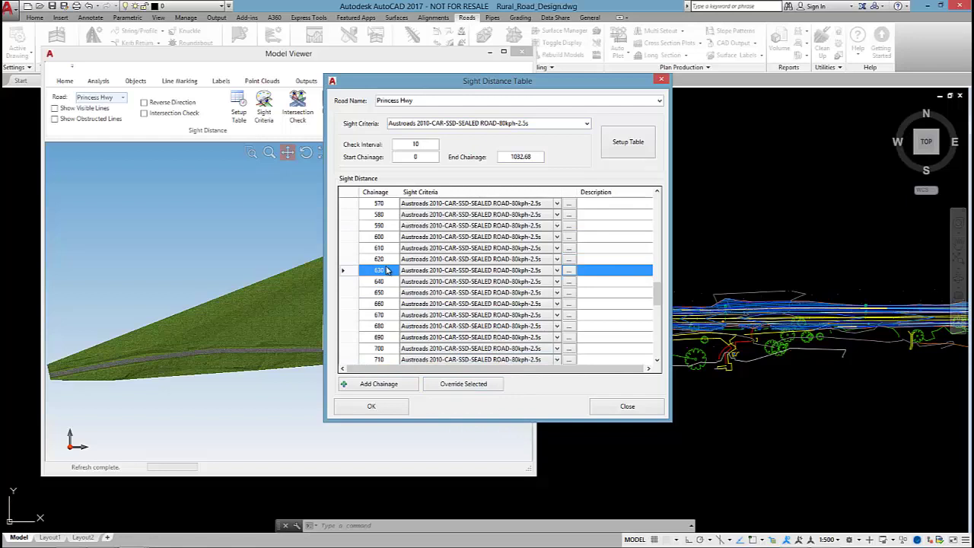
scroll(387, 271, up, 1)
scroll(387, 270, up, 6)
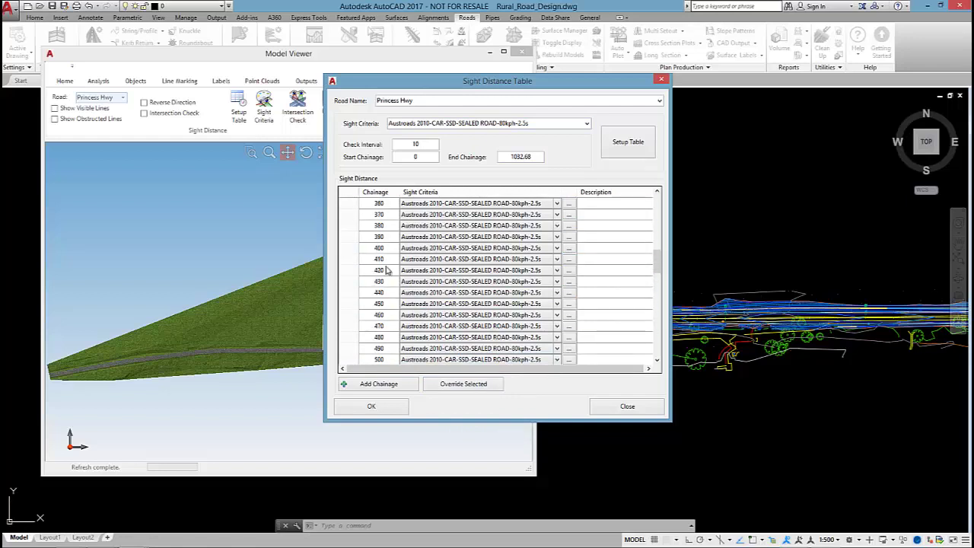
click(442, 128)
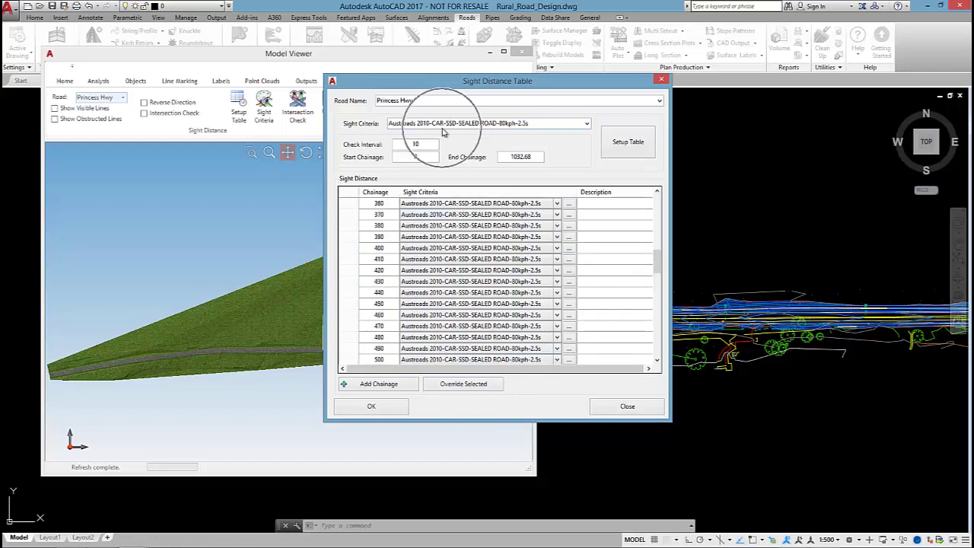
click(569, 272)
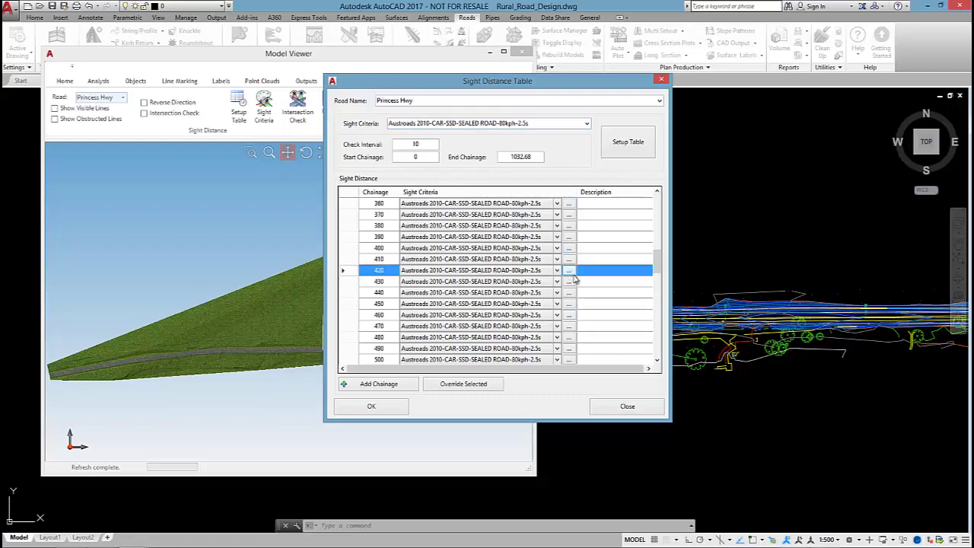
Open the chainage 420 sight criteria and check eye height 1.1 and target height 0.2.
click(569, 271)
drag(205, 76, 693, 104)
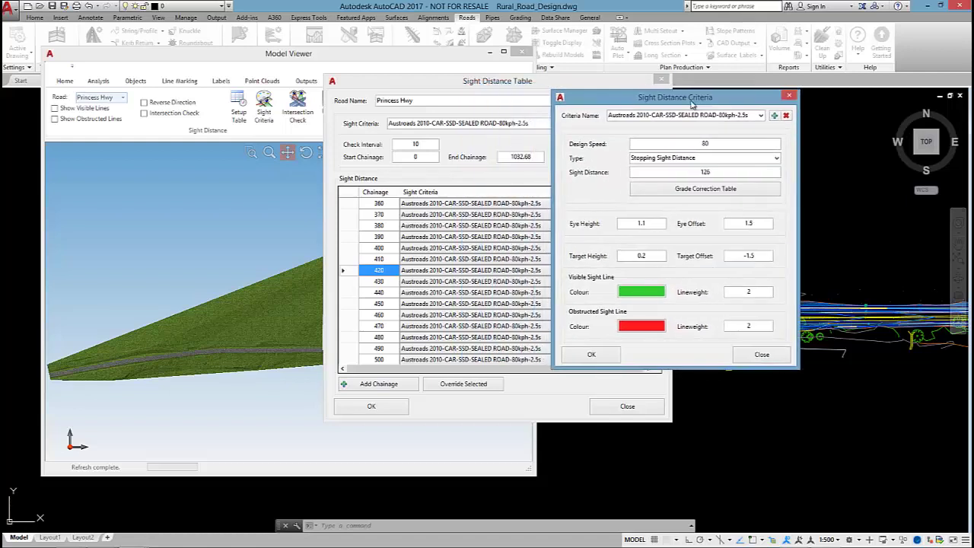
click(658, 223)
click(646, 257)
click(748, 256)
Open the Grade Correction Table and centre it to review the upgrade and downgrade corrections.
click(697, 193)
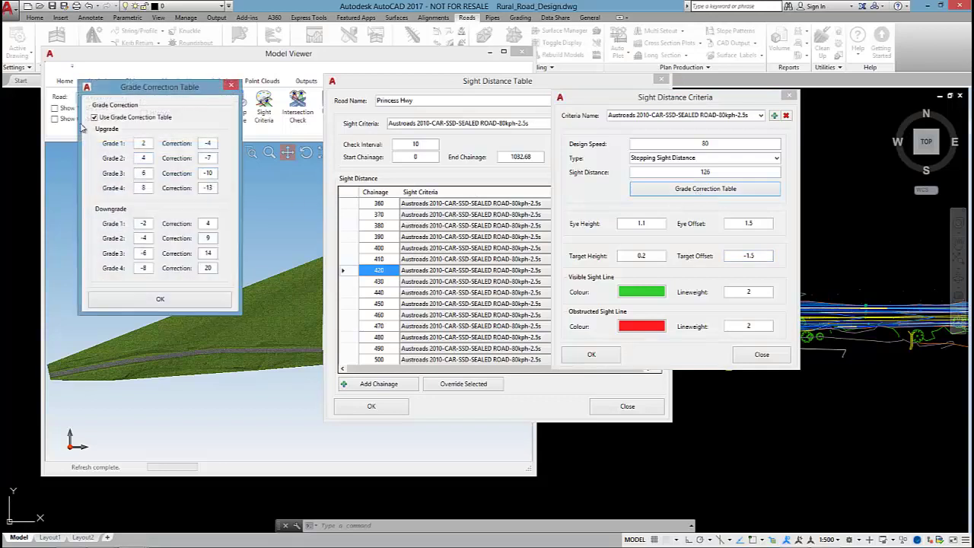
drag(161, 94, 410, 69)
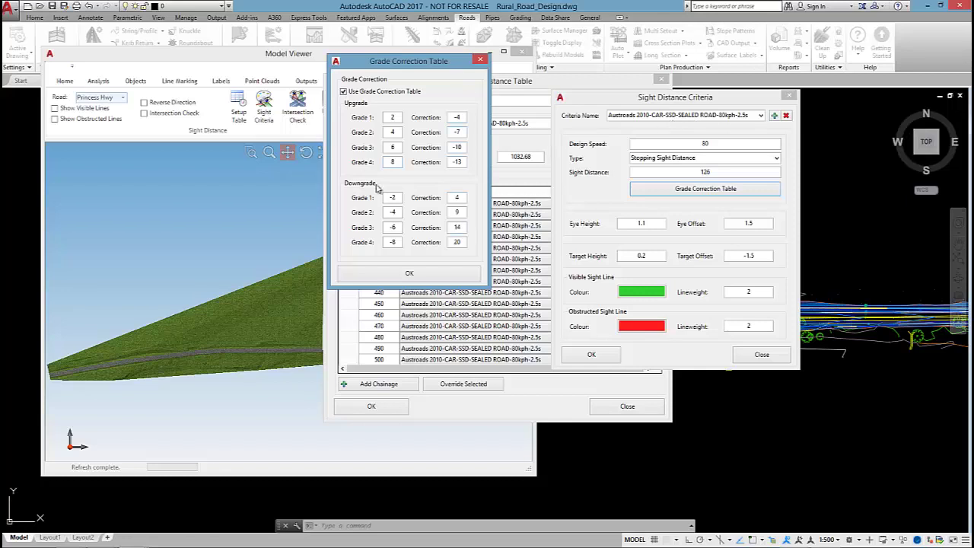
Accept the grade correction, criteria and table dialogs to draw the sight distance lines.
click(409, 276)
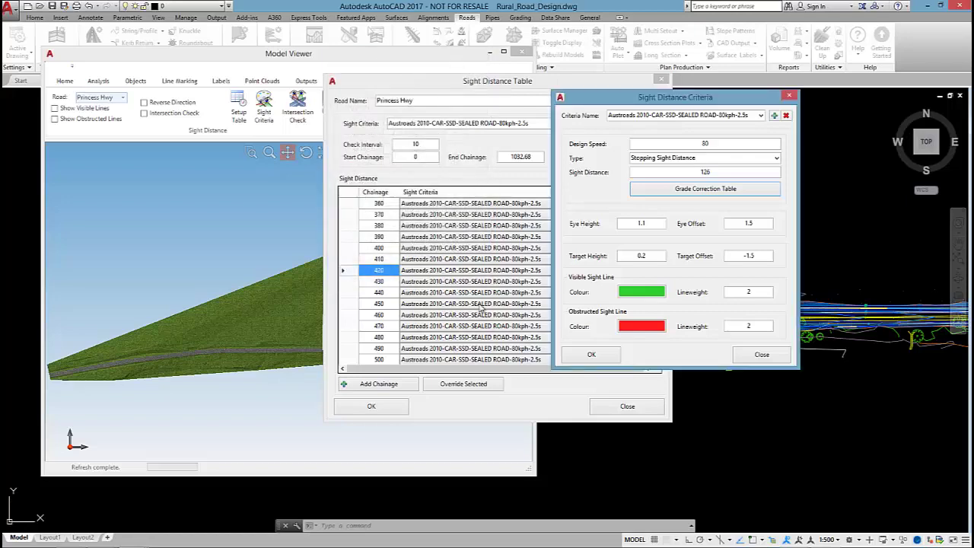
click(586, 356)
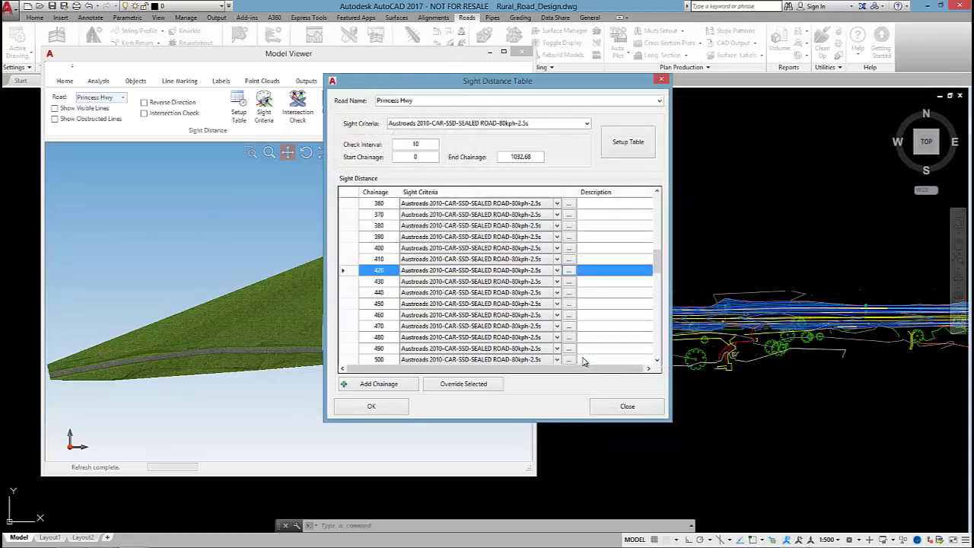
click(372, 407)
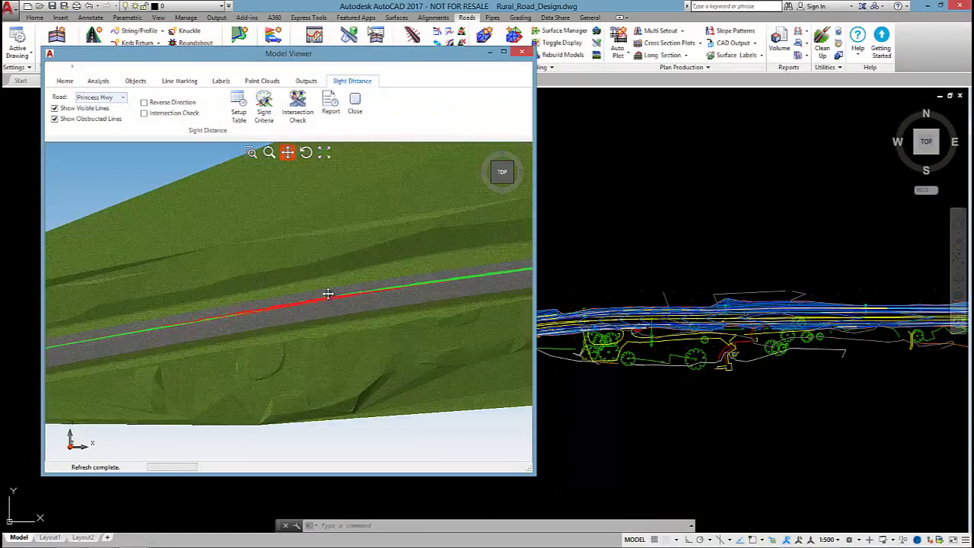
Orbit the 3D road to inspect the green visible and red obstructed sight lines.
click(305, 152)
drag(327, 213, 311, 271)
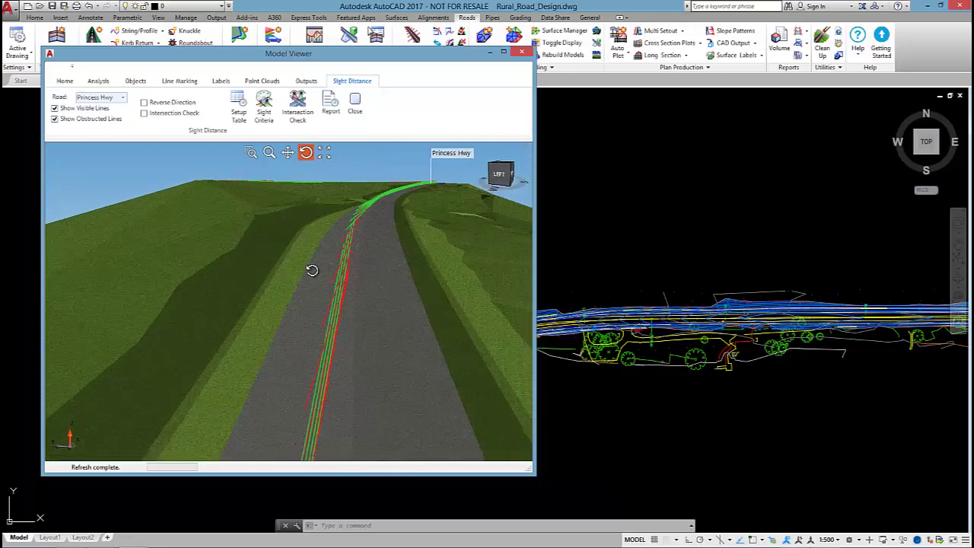
scroll(311, 270, down, 5)
drag(311, 269, 307, 242)
drag(385, 266, 231, 240)
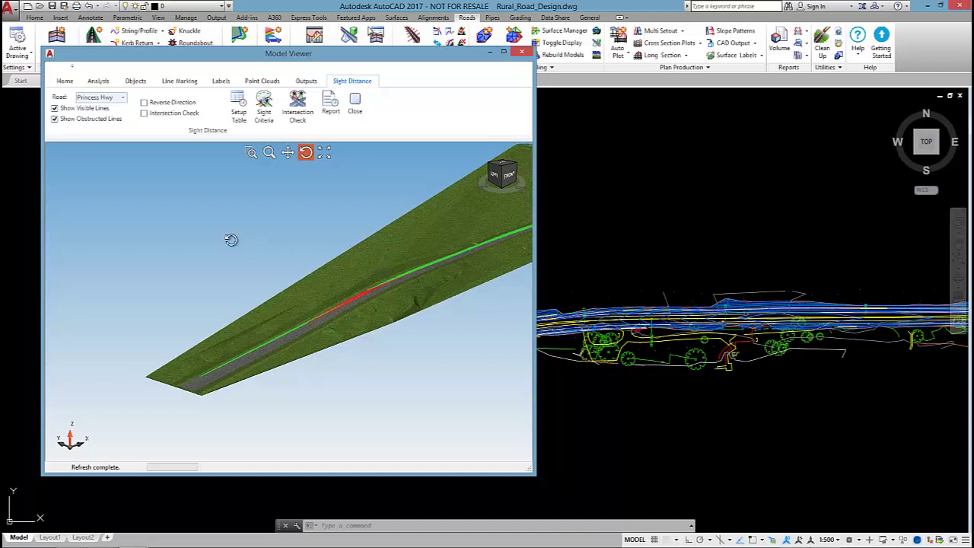
click(288, 153)
drag(289, 242, 190, 280)
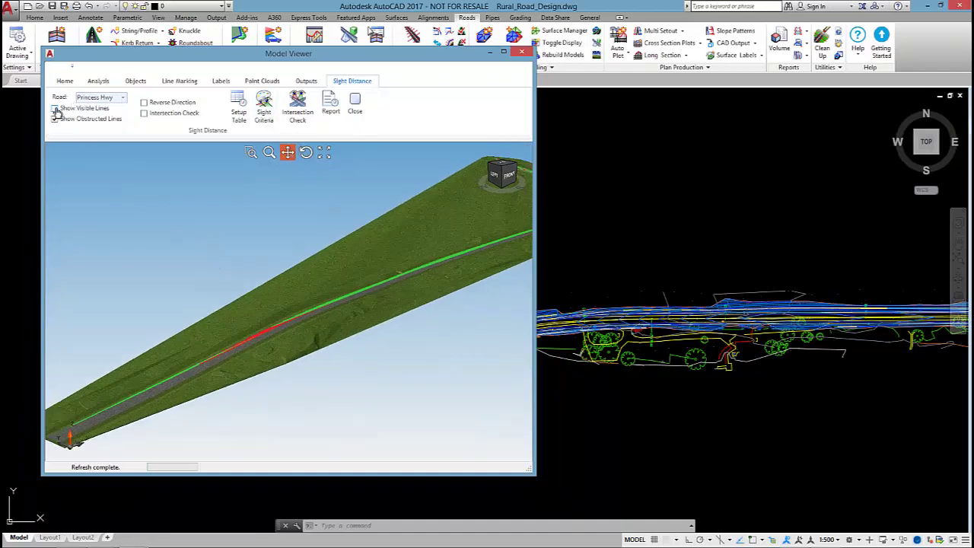
click(54, 108)
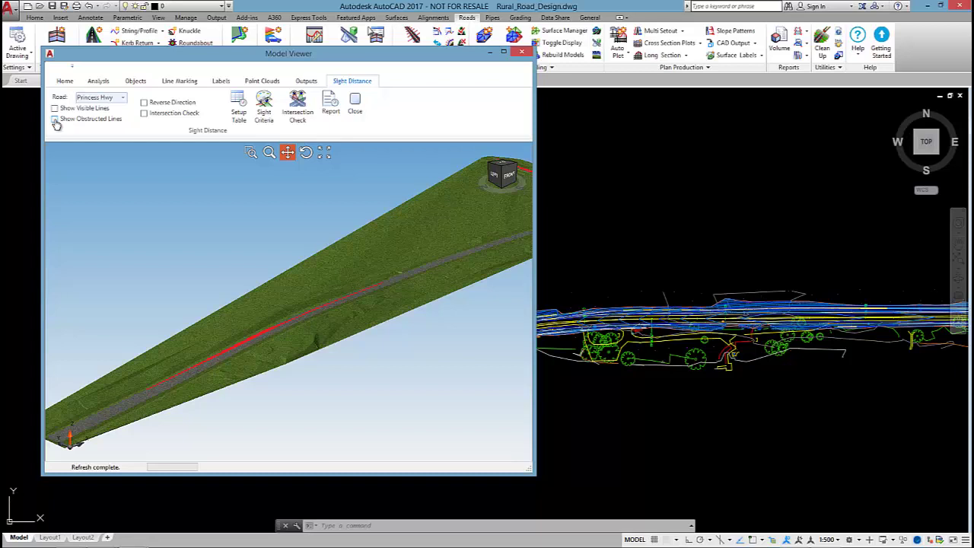
click(54, 108)
click(55, 120)
click(55, 120)
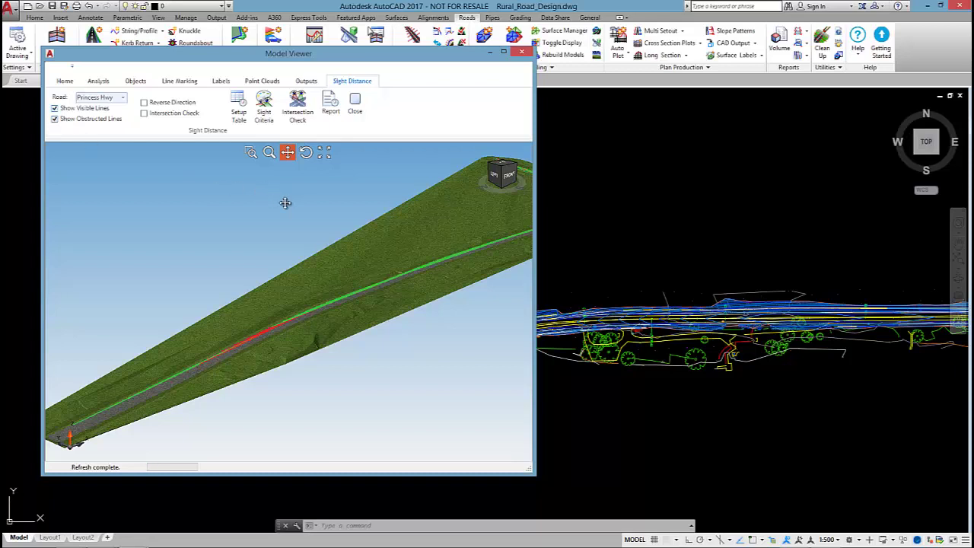
drag(361, 228, 296, 356)
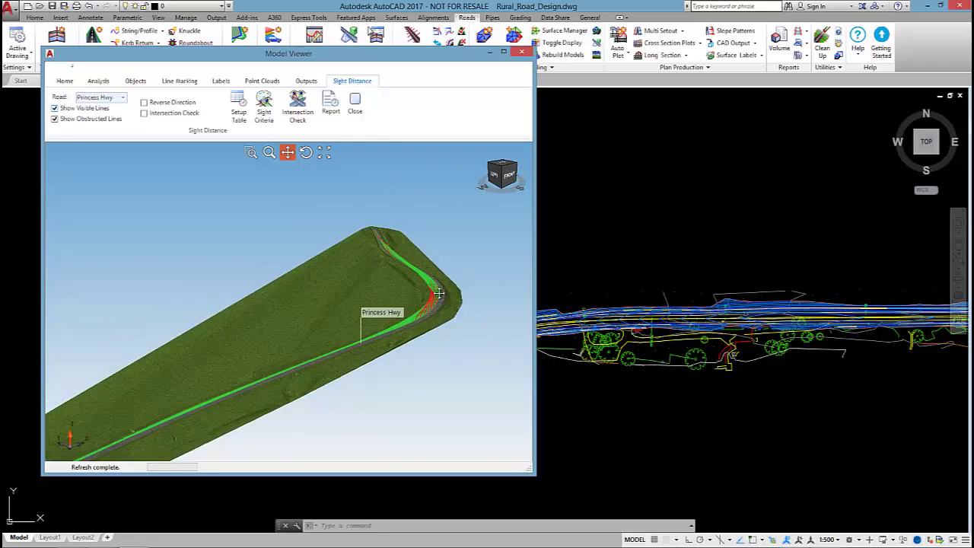
scroll(440, 293, up, 5)
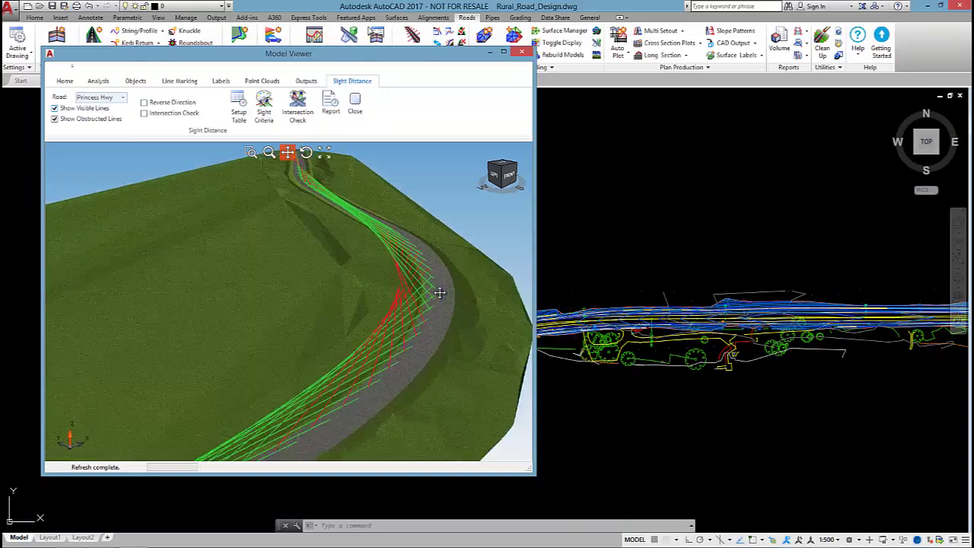
click(144, 104)
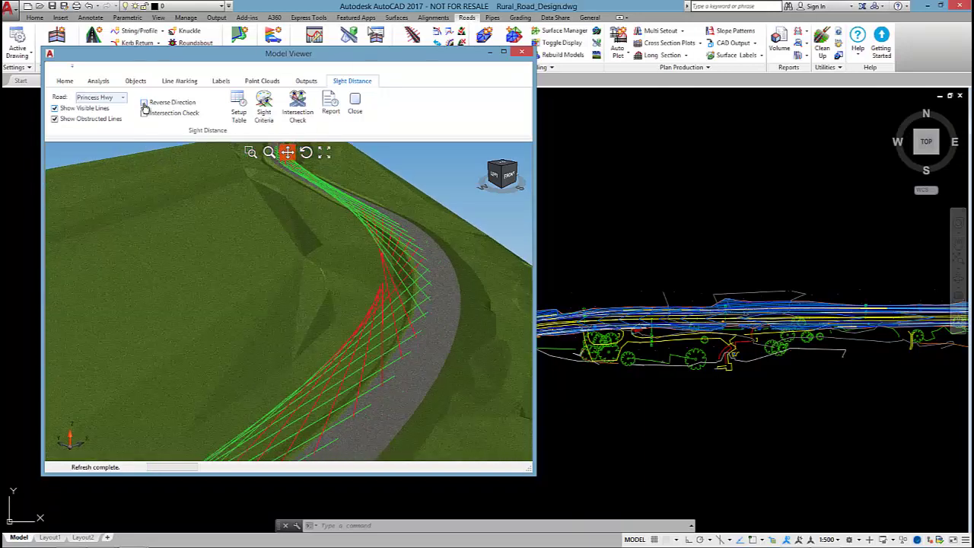
click(144, 104)
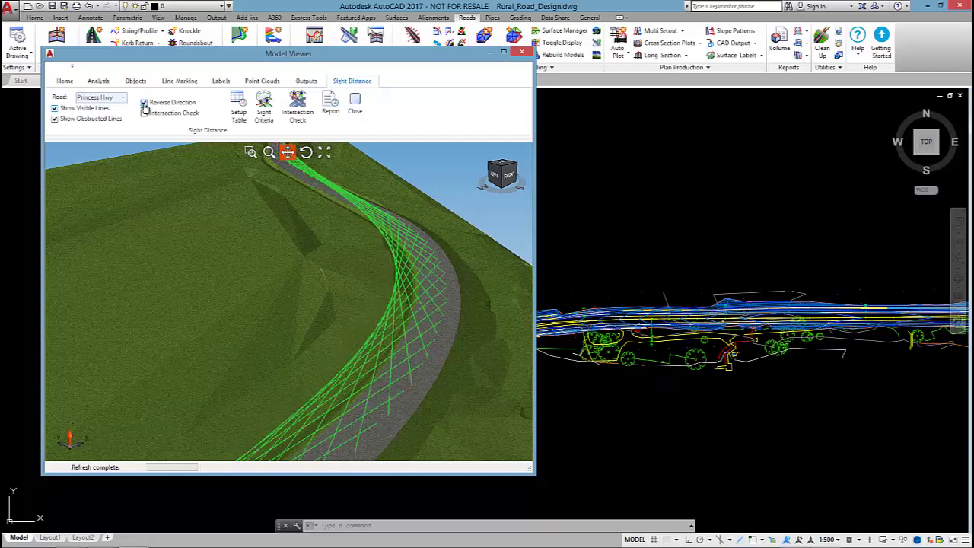
click(144, 105)
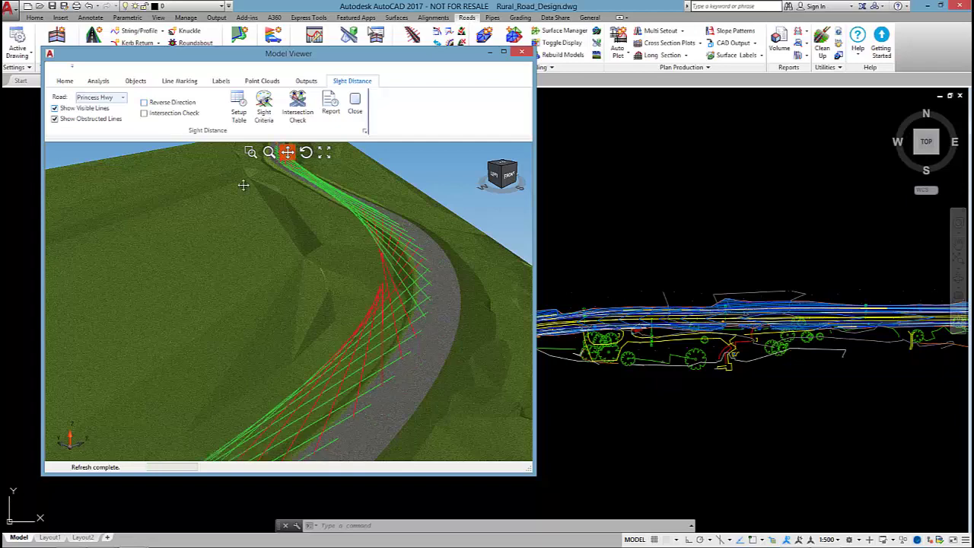
scroll(297, 266, down, 5)
scroll(281, 337, up, 4)
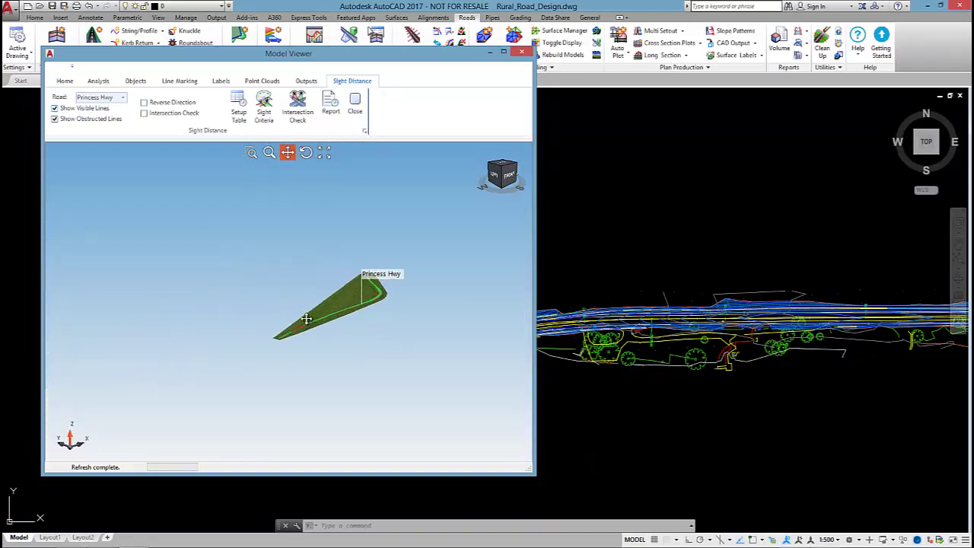
scroll(226, 330, up, 3)
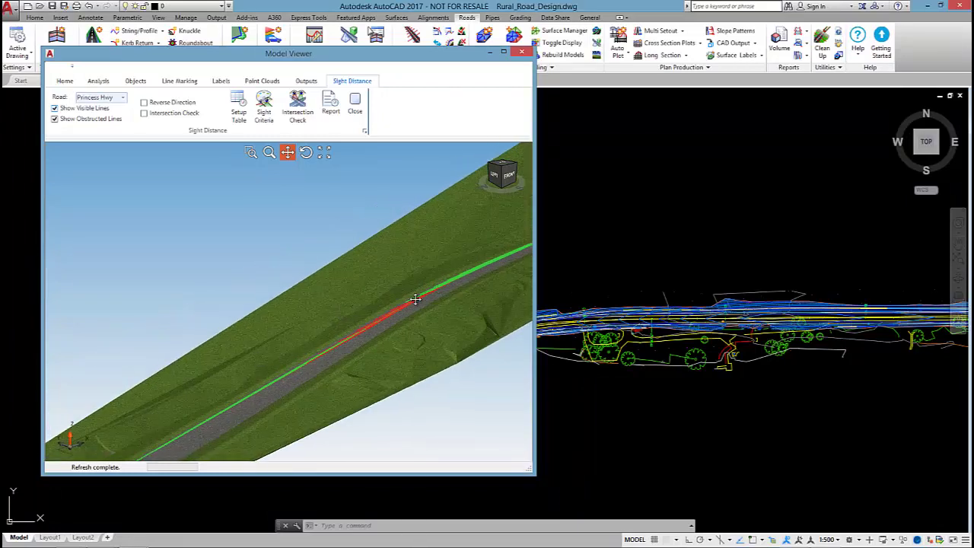
Show the road cross section at the obstructed spot and move its window right.
right_click(379, 326)
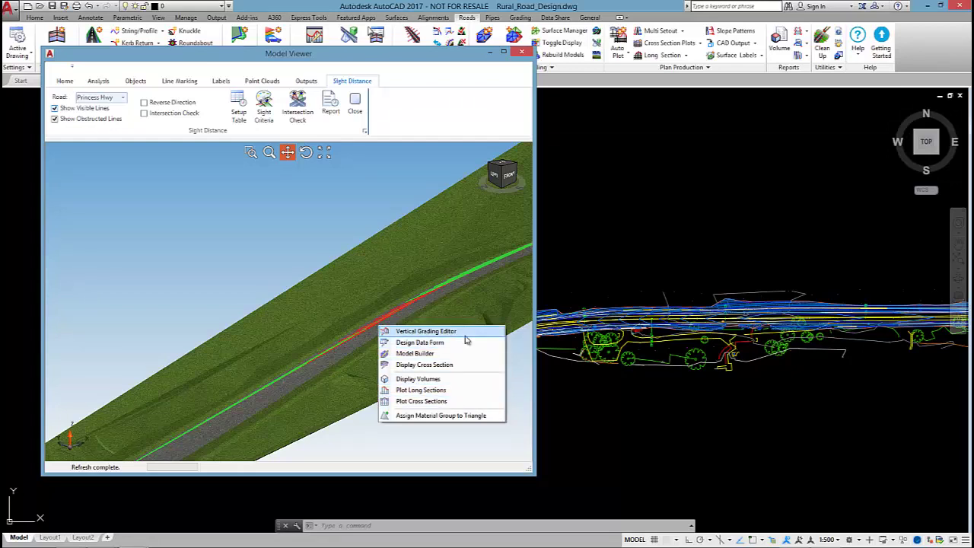
click(449, 364)
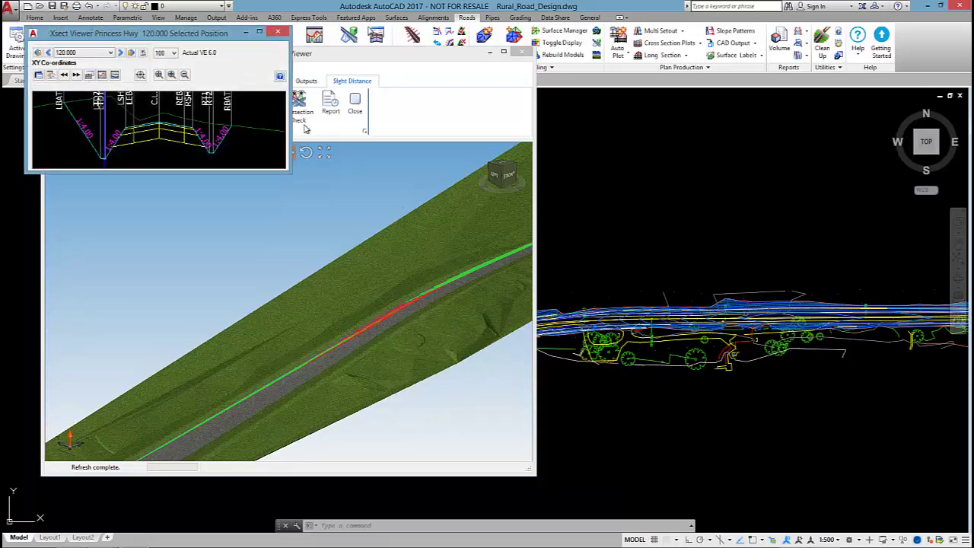
drag(191, 36, 787, 84)
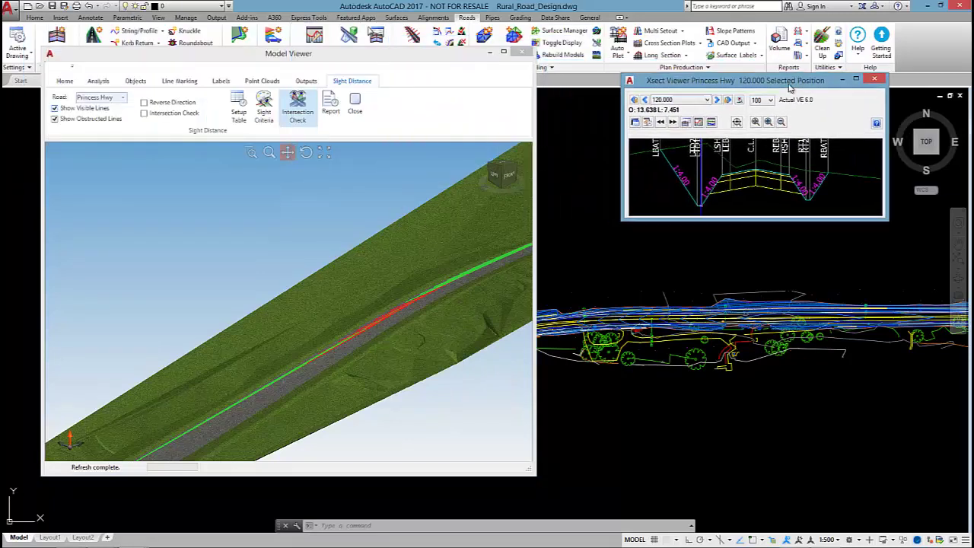
Open the Vertical Grading Editor and zoom in on the crest curve at chainage 160.
right_click(368, 325)
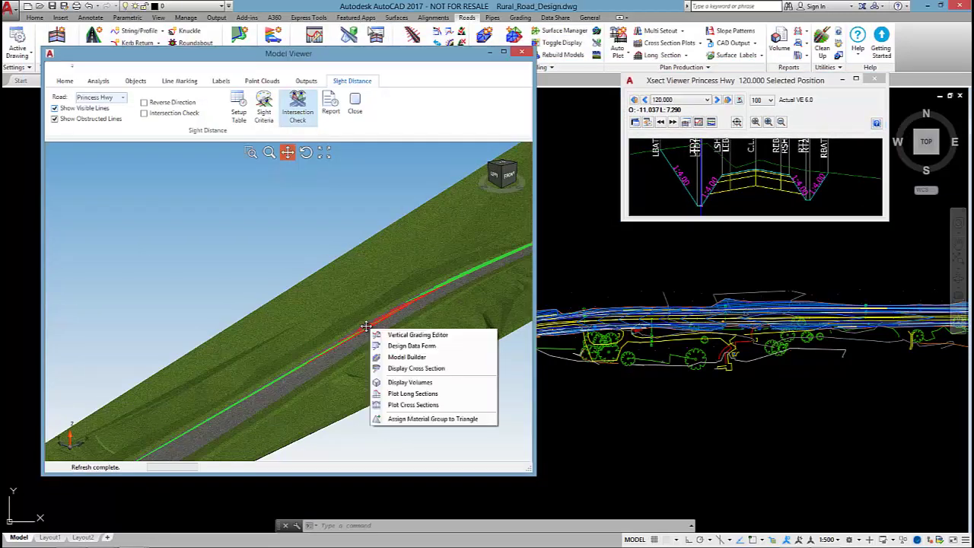
click(417, 336)
drag(202, 44, 722, 195)
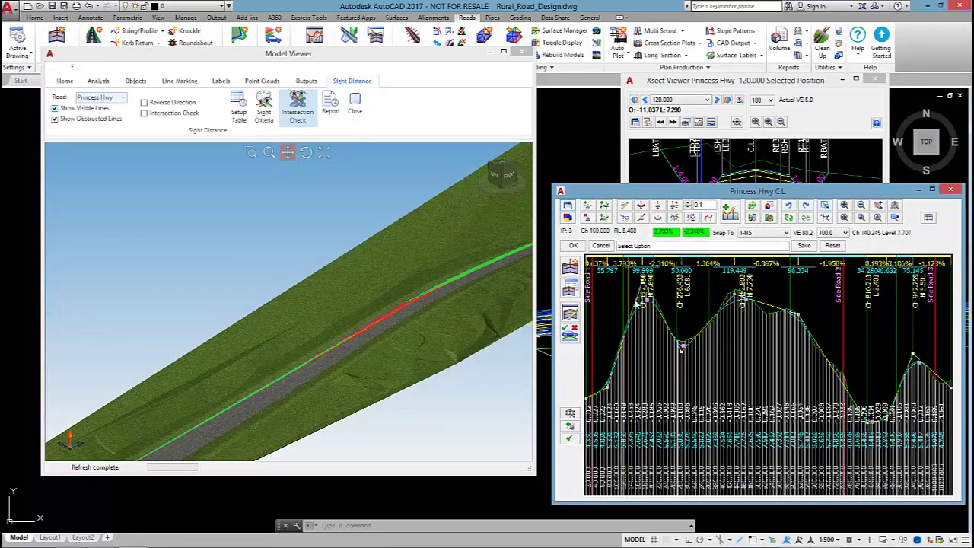
scroll(626, 303, up, 3)
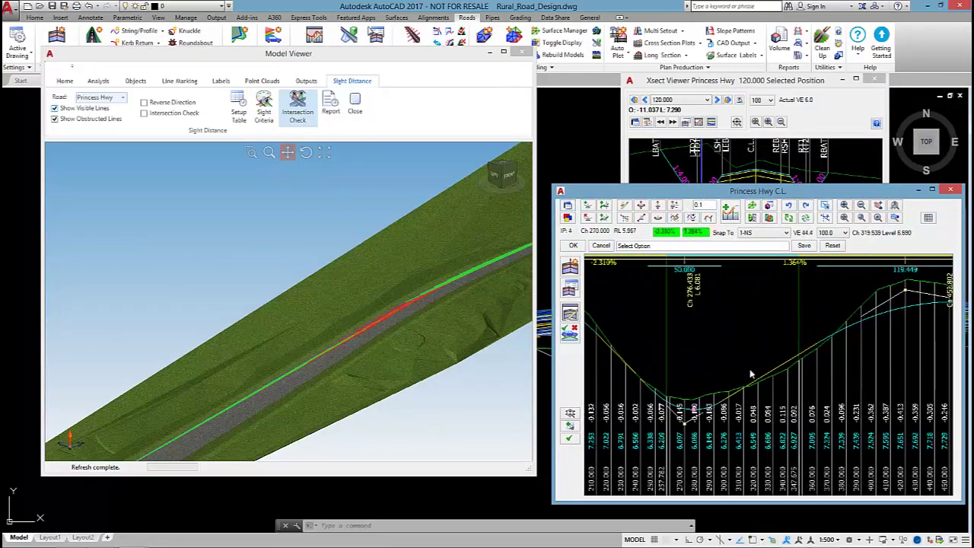
scroll(722, 364, up, 4)
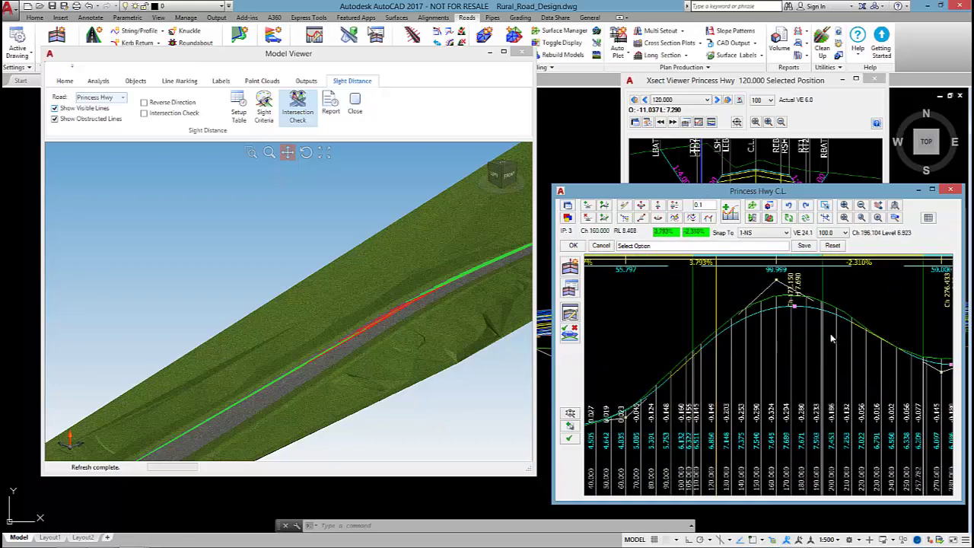
Lower IP 3 at chainage 160 in three Move IP passes, through RL 7.106, to grades 1.717% and -5.423%.
drag(409, 289, 334, 306)
click(656, 206)
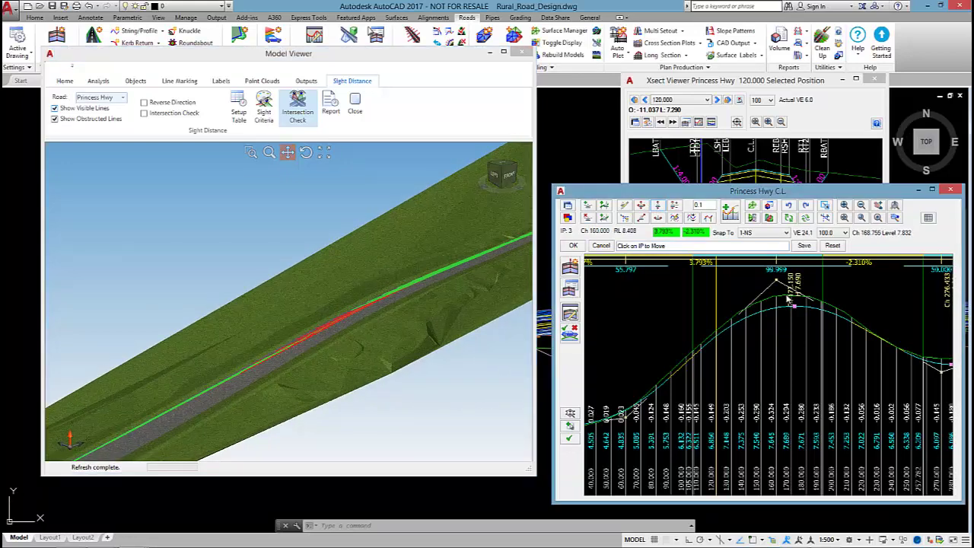
click(777, 283)
click(779, 298)
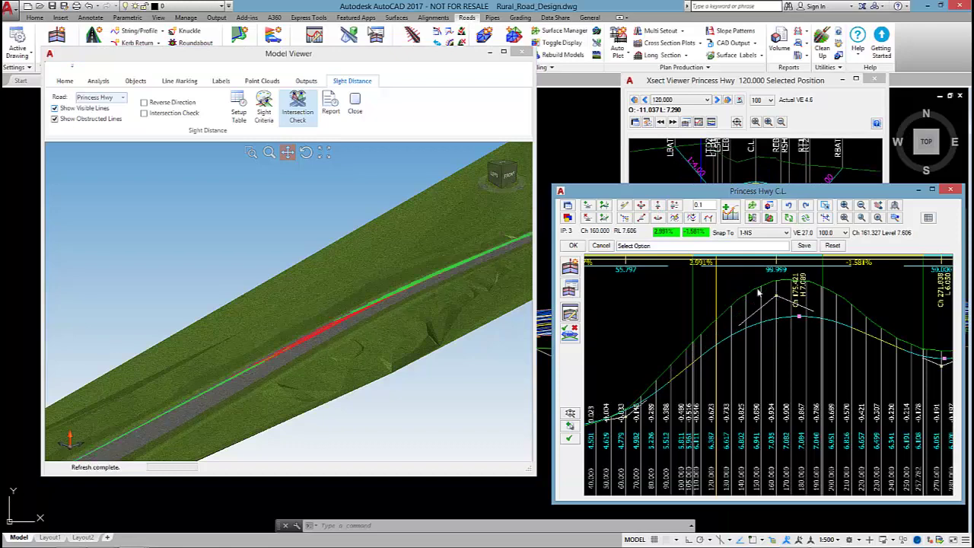
click(659, 207)
click(777, 304)
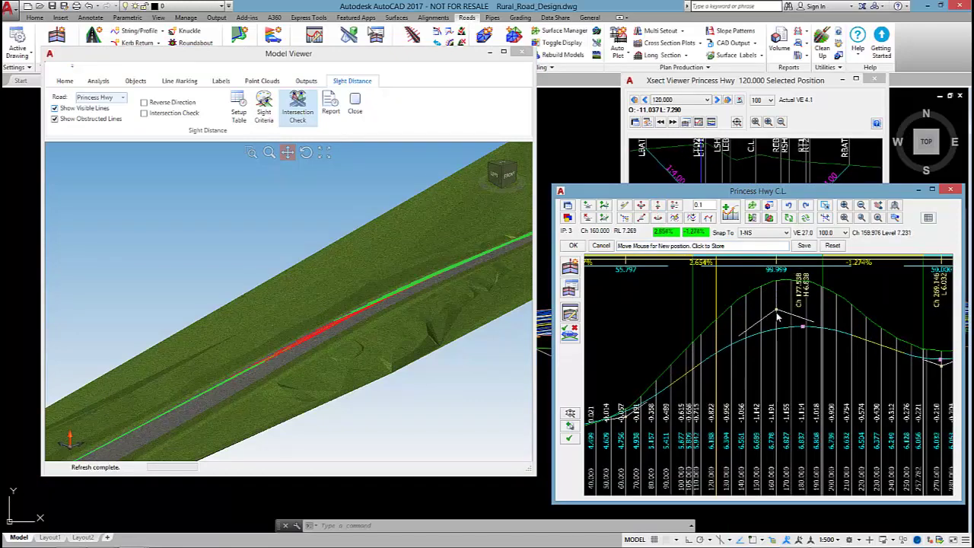
click(777, 320)
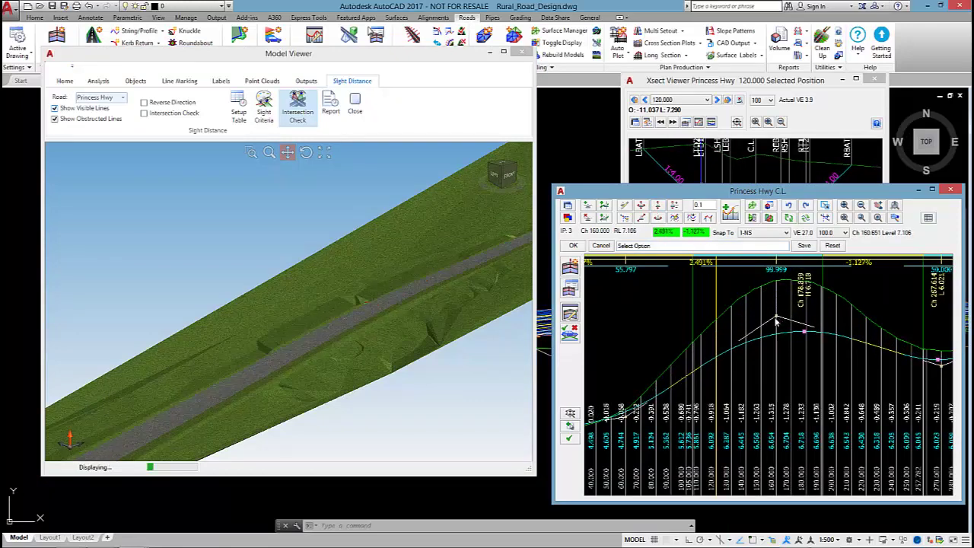
click(657, 218)
click(777, 317)
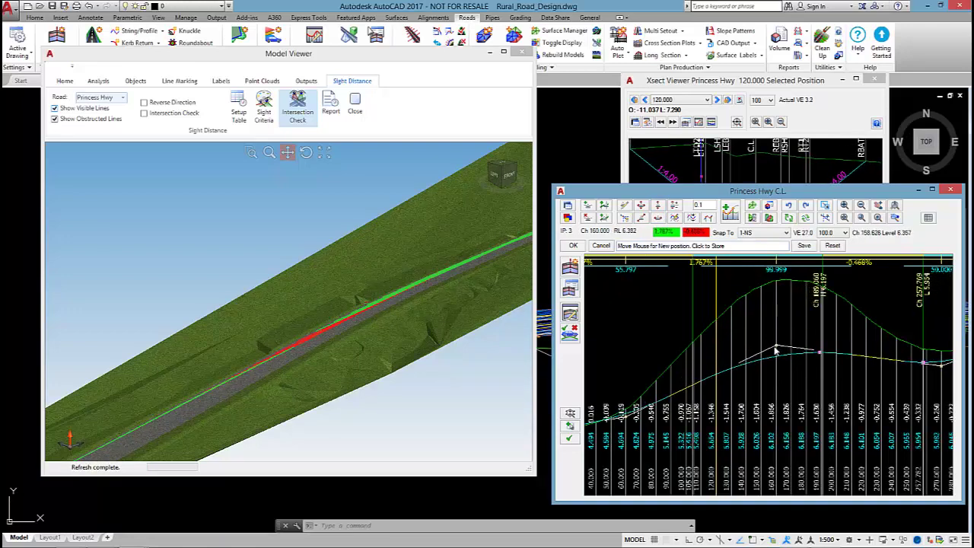
click(776, 350)
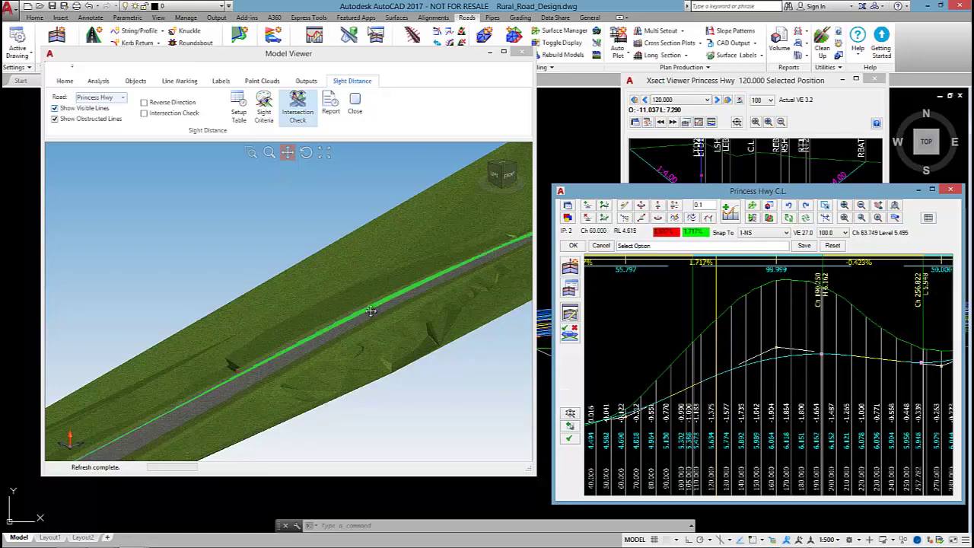
scroll(321, 305, down, 6)
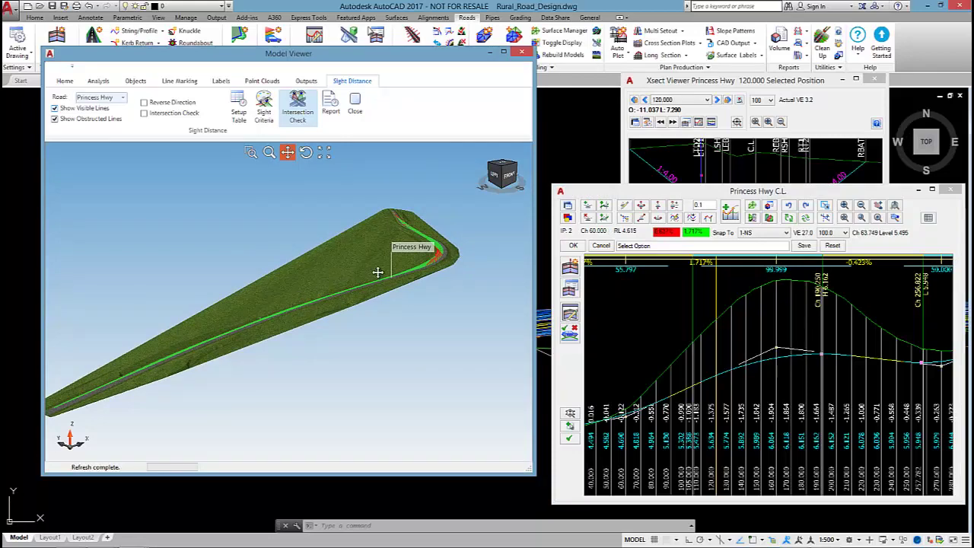
Zoom and orbit the Model Viewer to inspect the sight lines around the lowered curve.
scroll(455, 240, up, 1)
scroll(455, 240, up, 3)
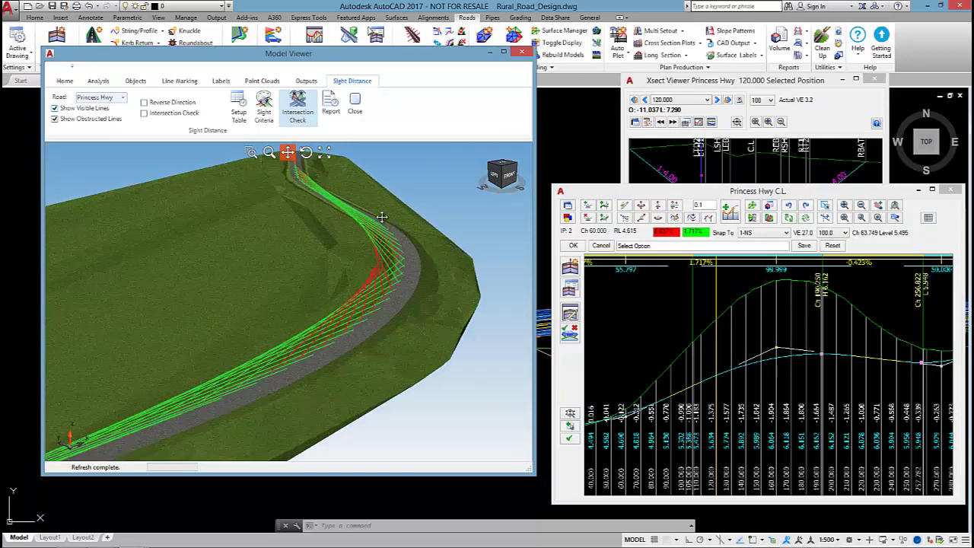
click(306, 152)
mouse_move(320, 281)
mouse_down()
mouse_move(364, 303)
mouse_move(321, 281)
mouse_up()
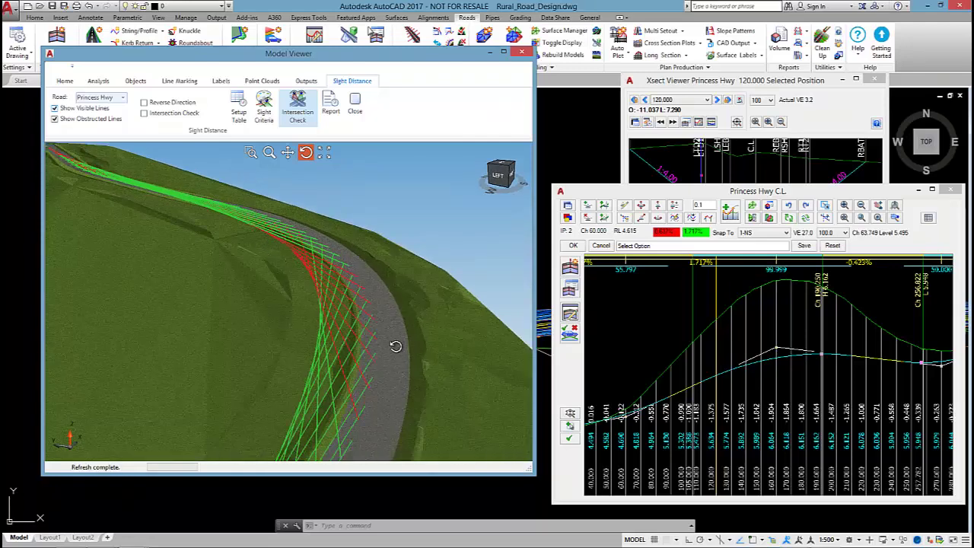
drag(396, 346, 398, 342)
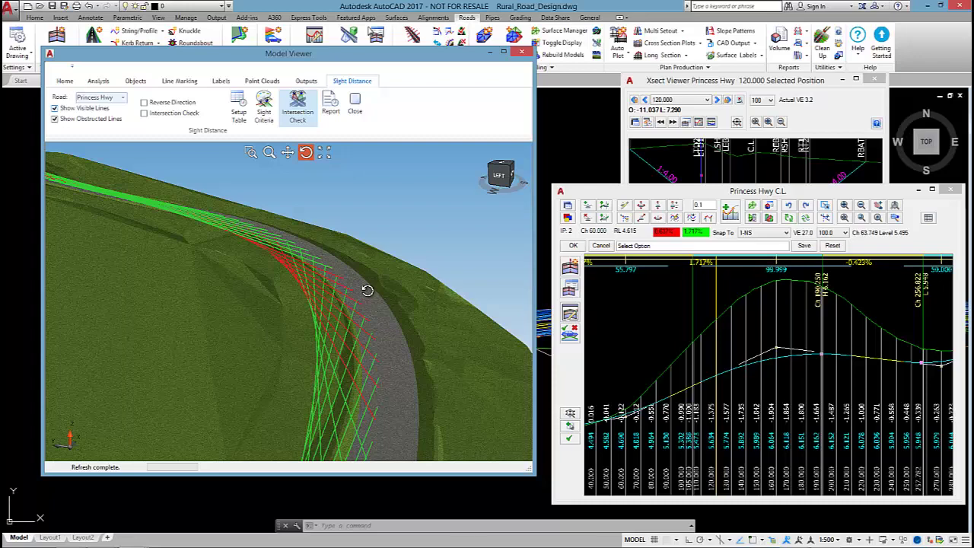
Accept the lowered profile, closing the grading editor and cross-section viewer.
click(904, 411)
scroll(904, 411, down, 5)
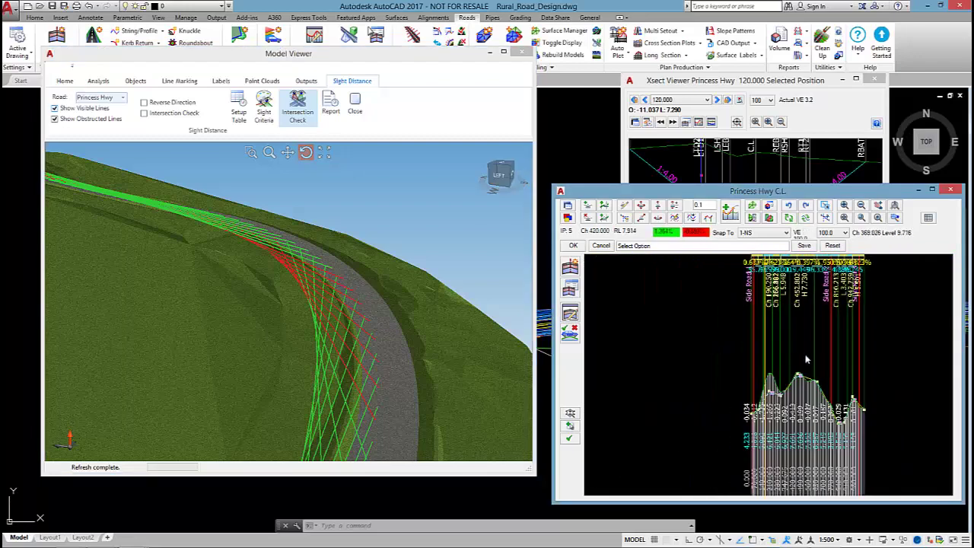
drag(304, 304, 240, 280)
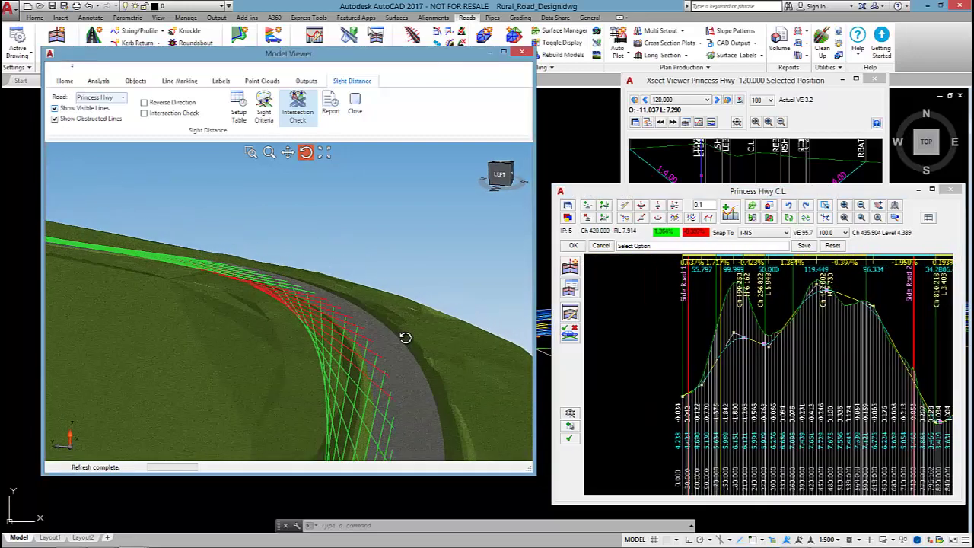
scroll(240, 280, down, 10)
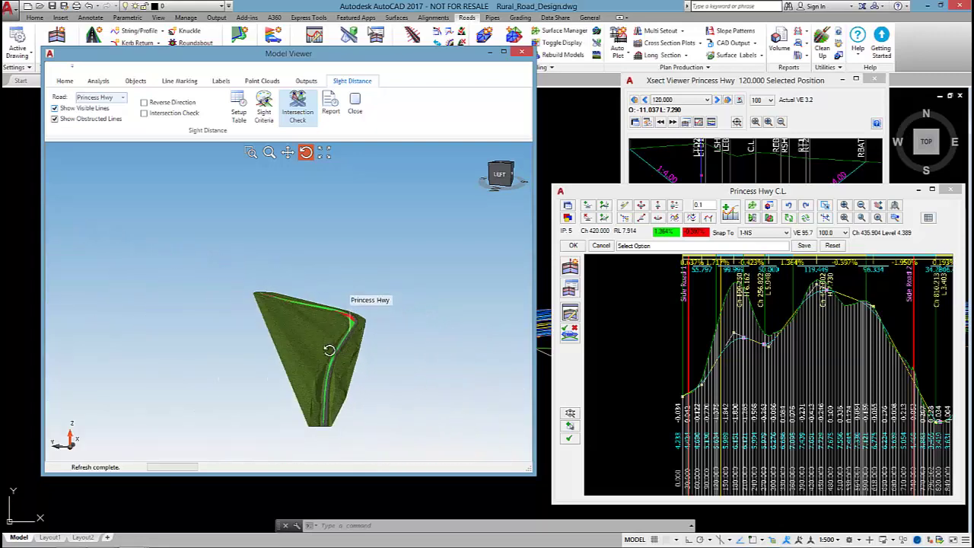
drag(278, 343, 288, 354)
scroll(261, 372, up, 3)
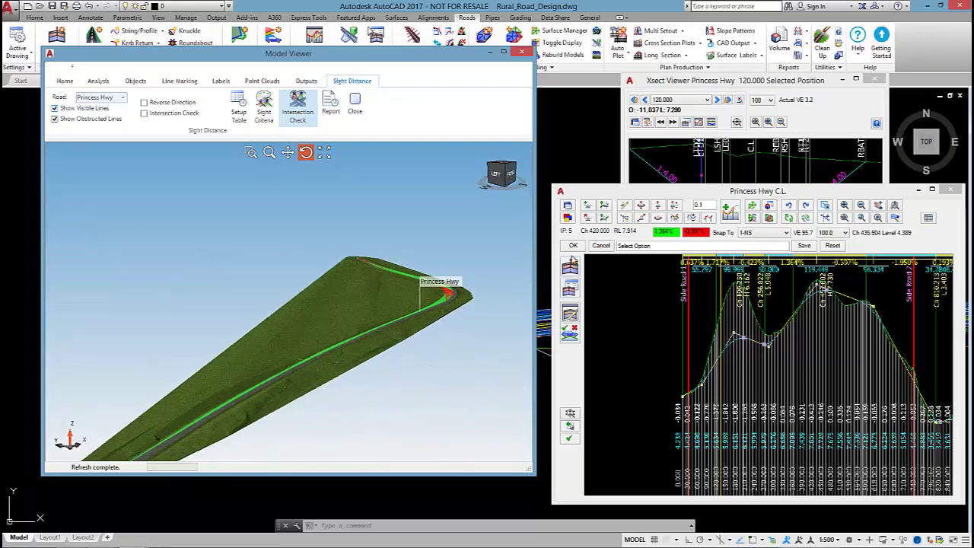
click(573, 245)
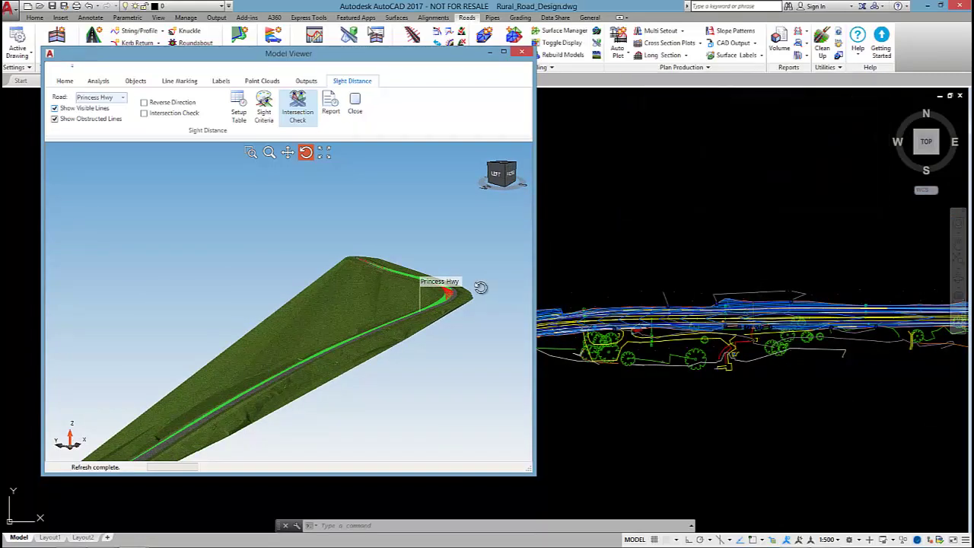
drag(479, 289, 459, 307)
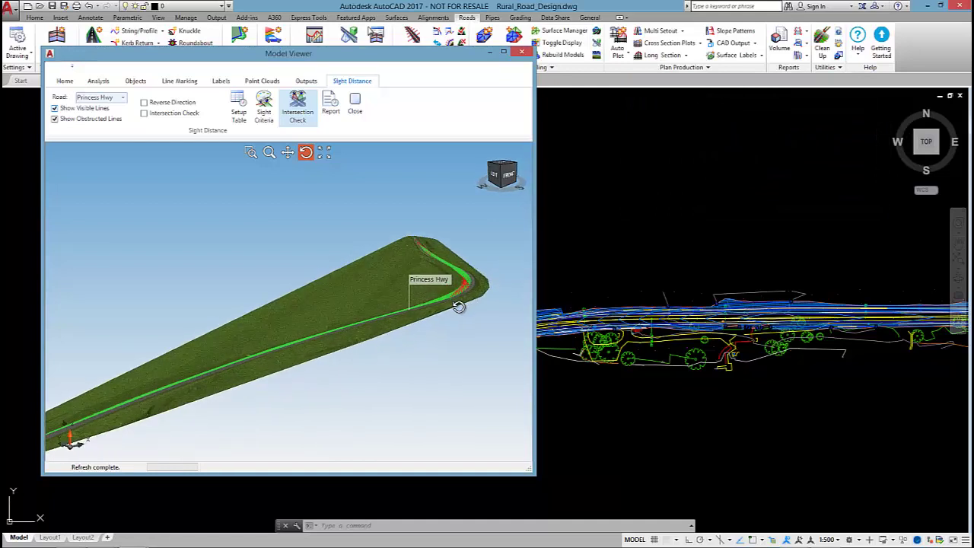
Open the Sight Distance Report and inspect obstructed rows at chainages 620–640, including 66.53.
click(331, 114)
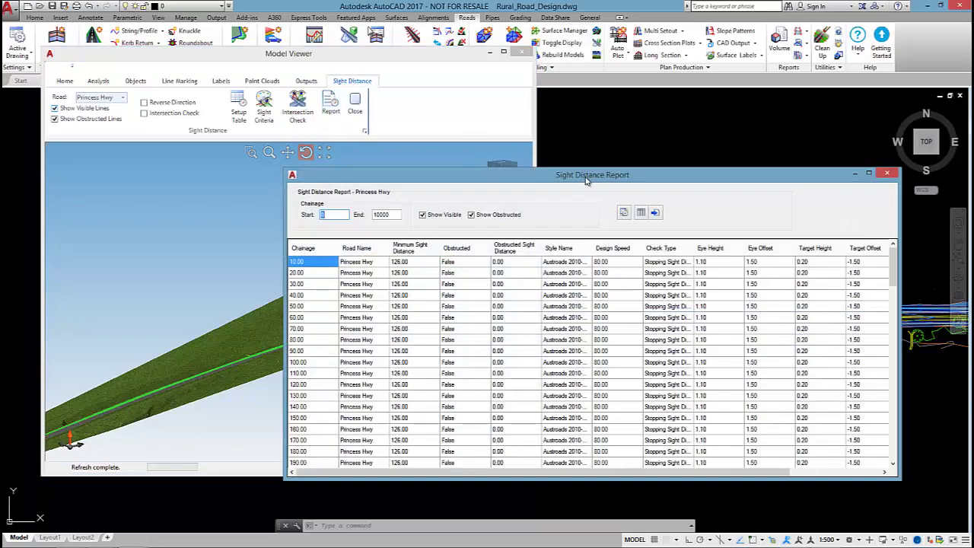
drag(589, 181, 631, 72)
drag(932, 172, 933, 215)
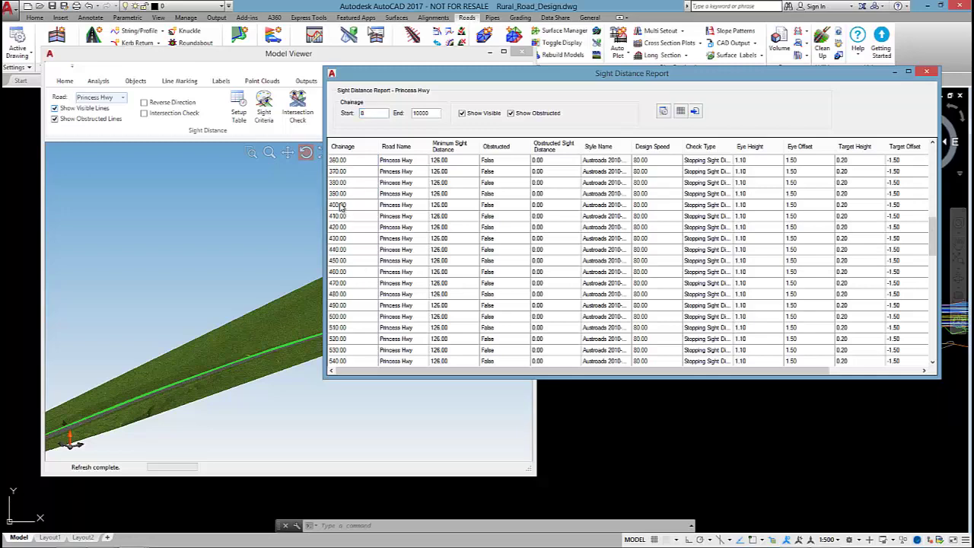
scroll(343, 228, down, 7)
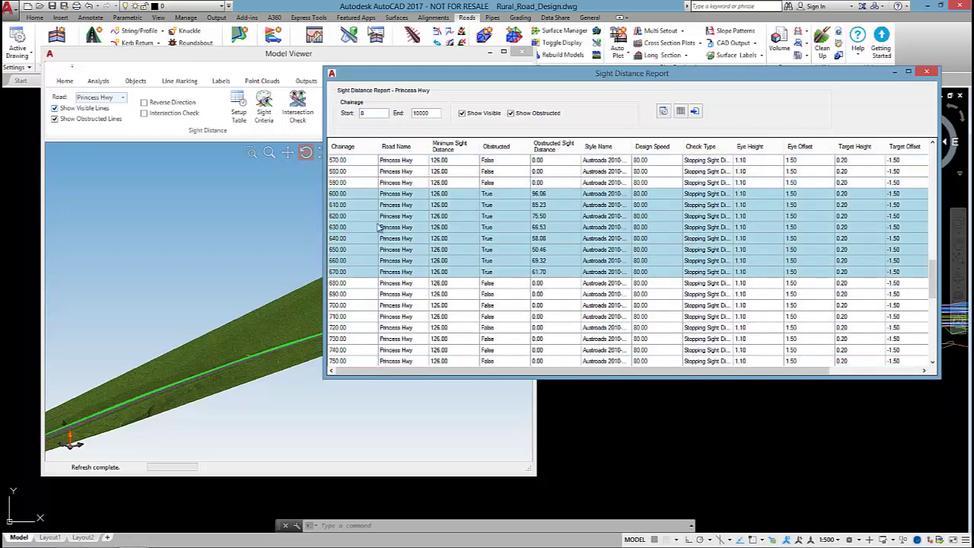
click(353, 219)
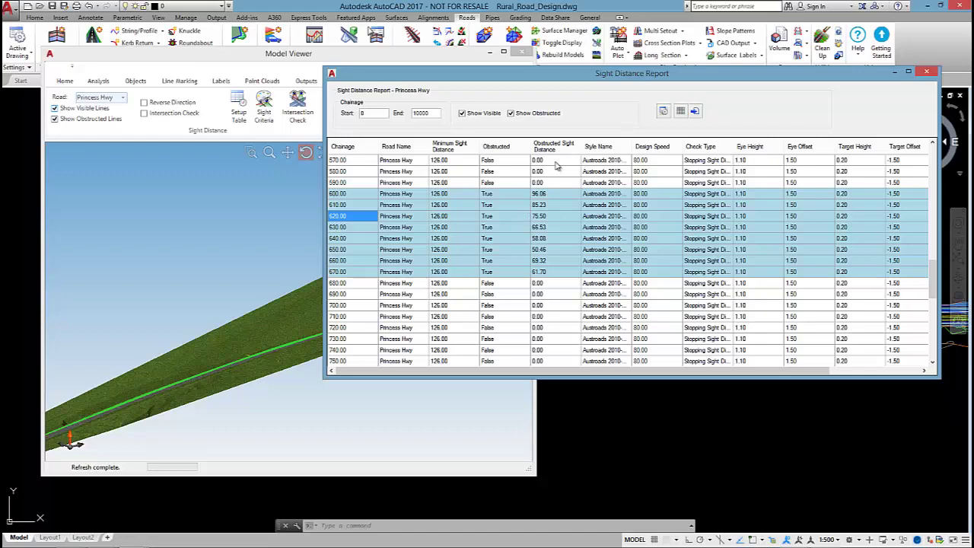
click(552, 238)
click(554, 228)
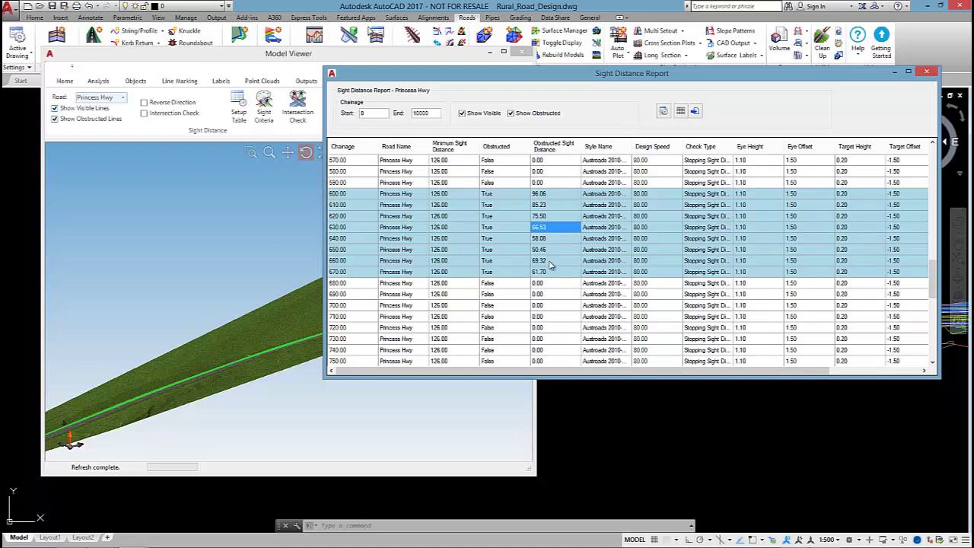
Filter the report to obstructed chainages only, then show visible rows again.
click(461, 114)
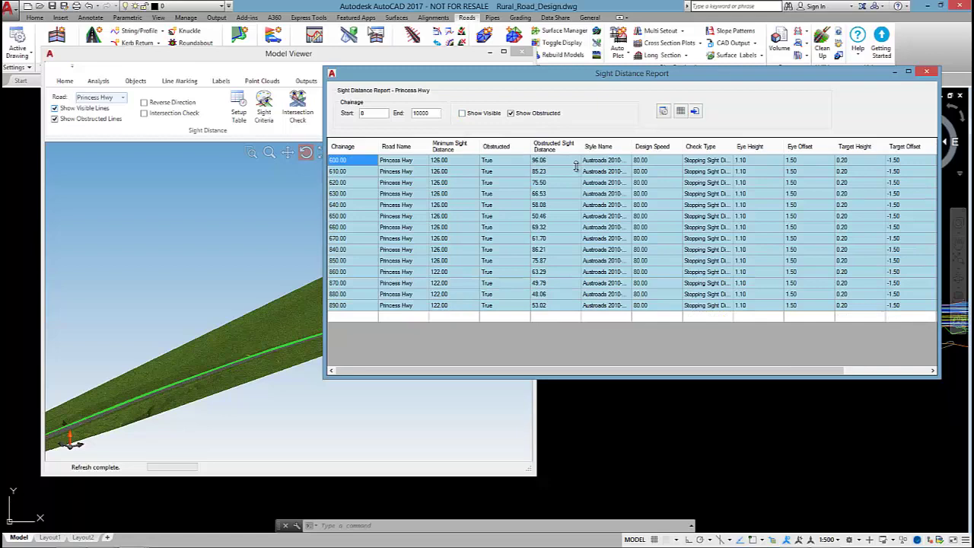
click(462, 114)
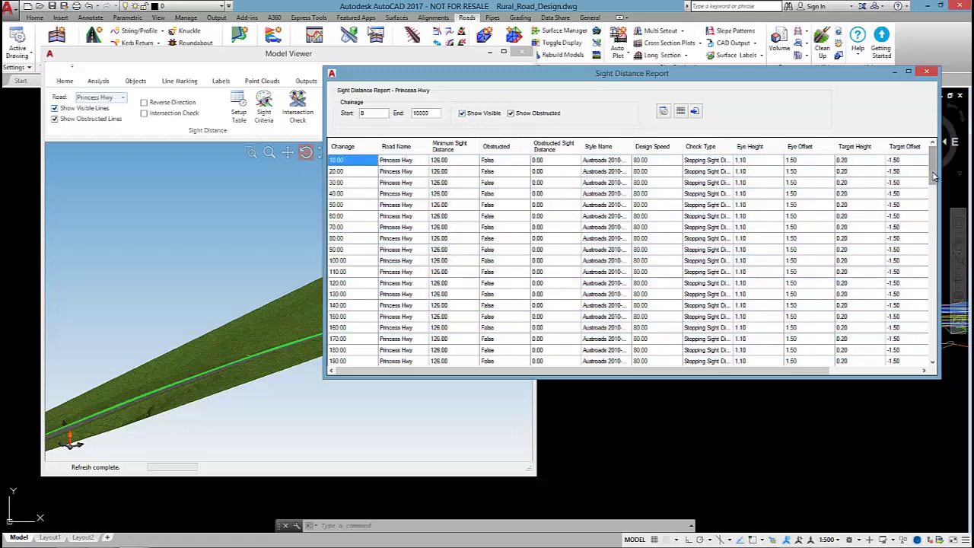
scroll(923, 263, down, 20)
scroll(924, 228, up, 20)
click(680, 113)
click(696, 112)
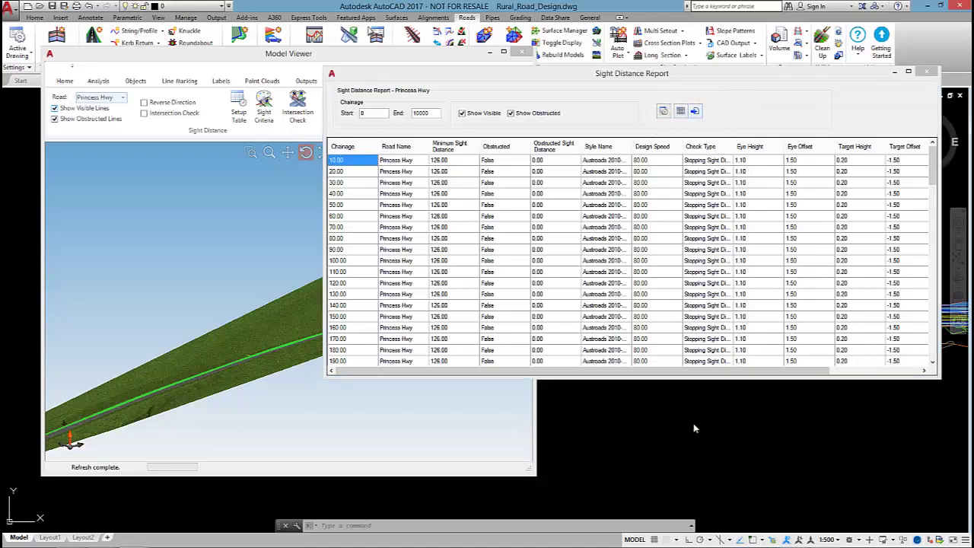
Close the Sight Distance Report and view the Princess Hwy road from the side with its green and red sight lines.
click(927, 71)
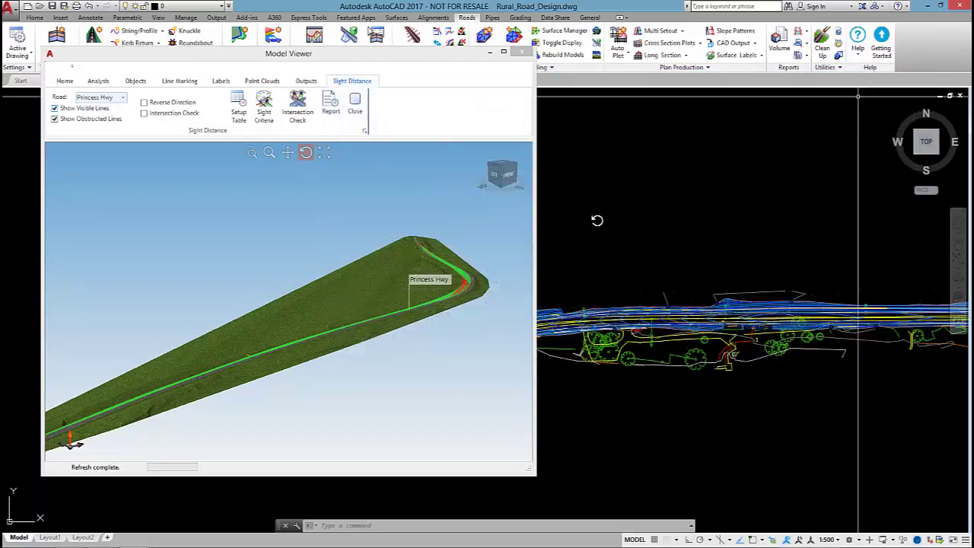
drag(322, 298, 352, 352)
scroll(426, 255, up, 2)
scroll(410, 262, down, 3)
scroll(352, 352, up, 3)
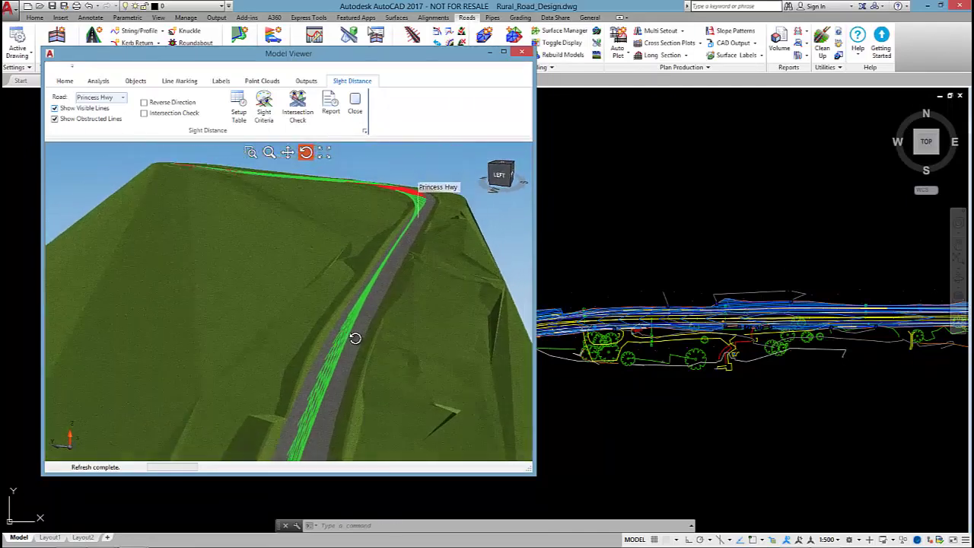